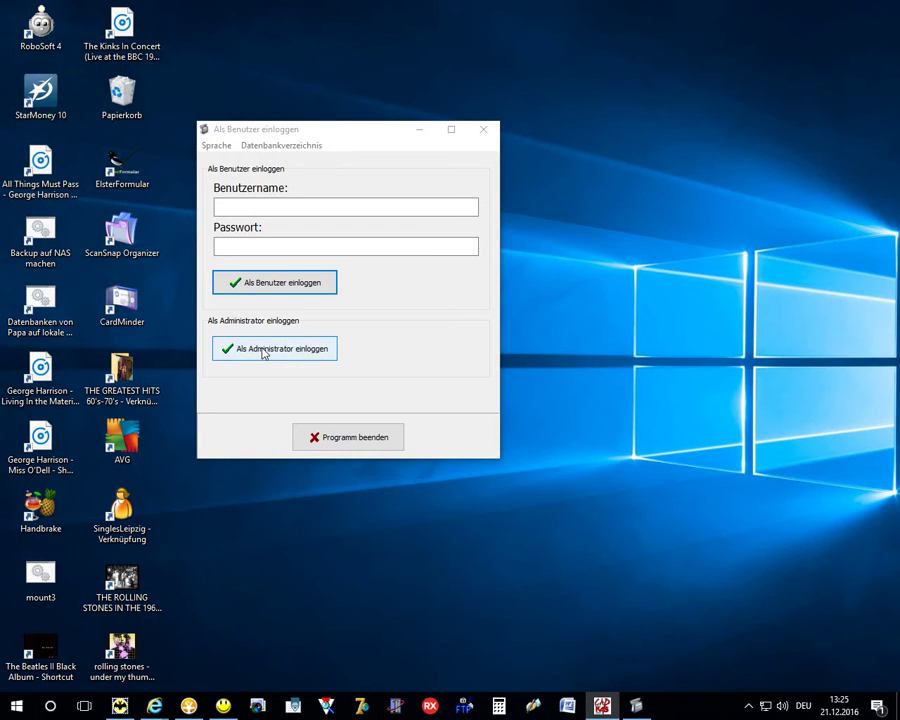
Step: Log in as administrator, view the administrator password settings and close them without entering a password
left_click(263, 349)
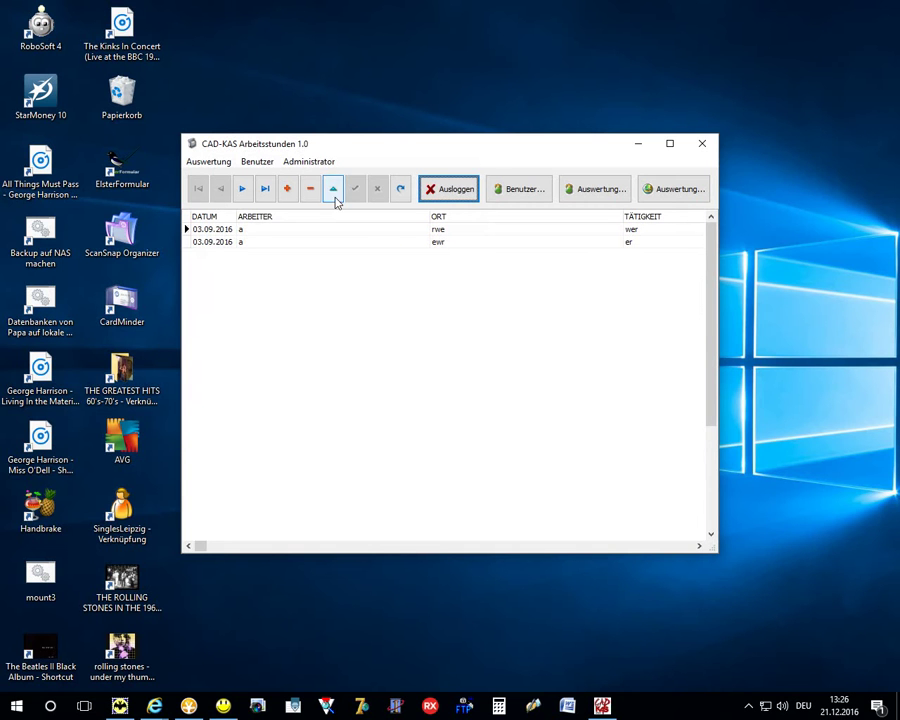
left_click(288, 166)
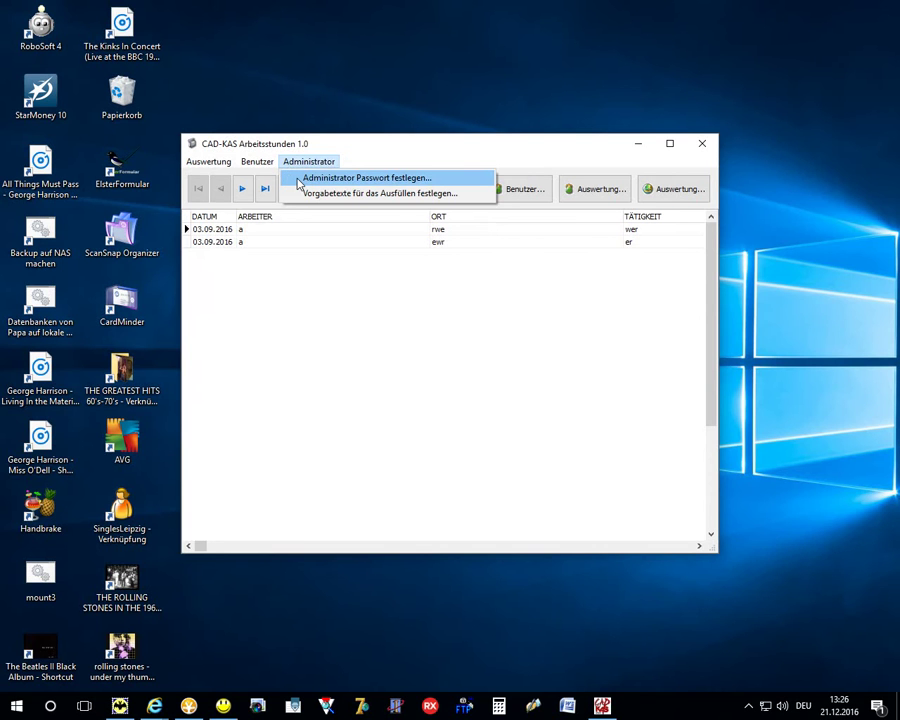
left_click(298, 180)
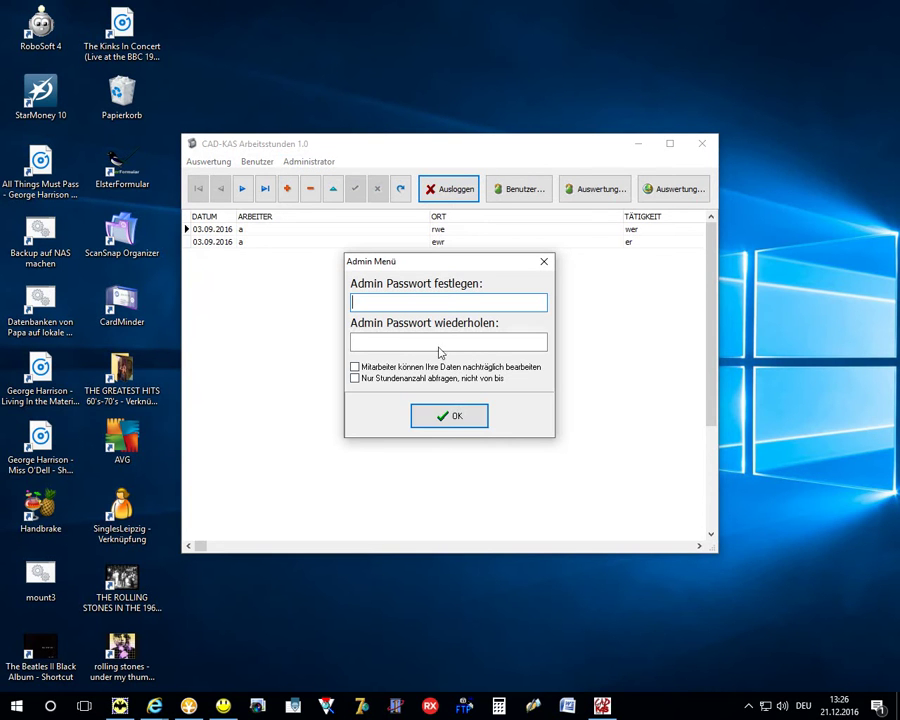
left_click(438, 422)
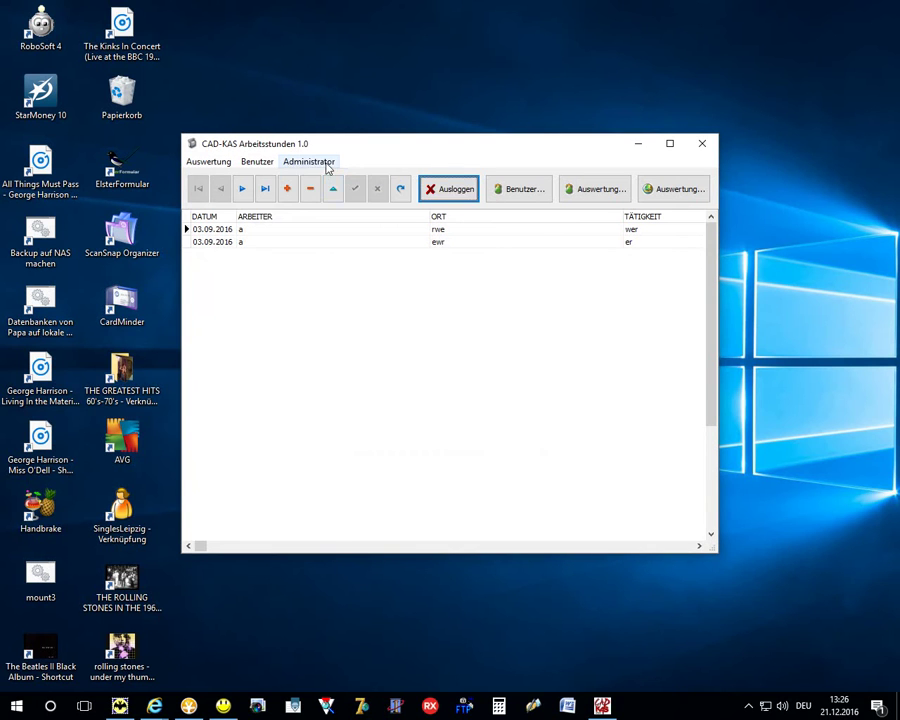
Step: Create a new user with employee name b and user name b, leaving the password empty, and save the user list
left_click(326, 166)
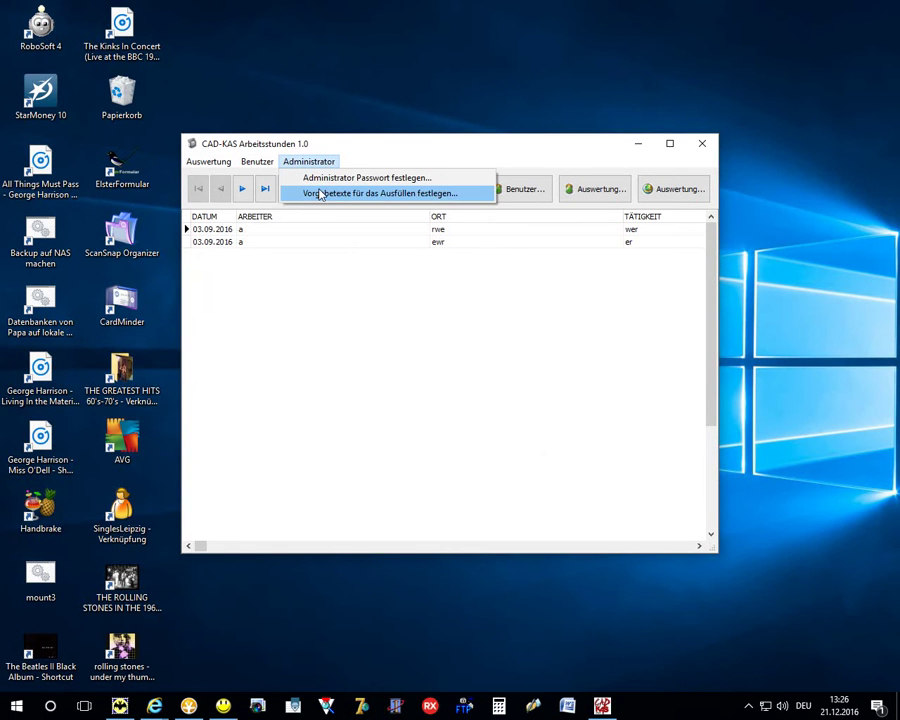
mouse_move(253, 170)
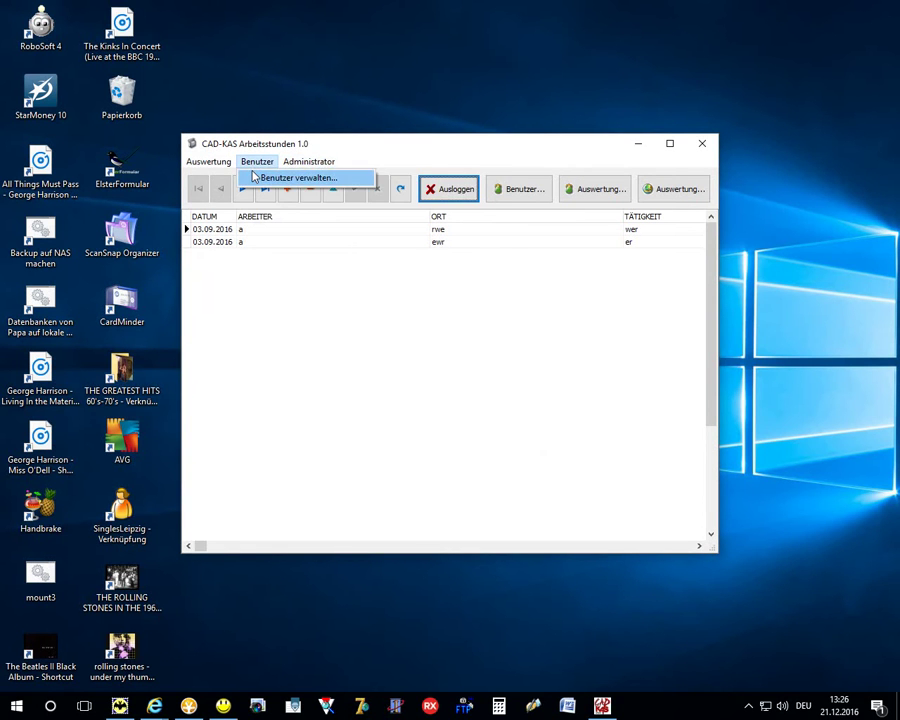
left_click(254, 178)
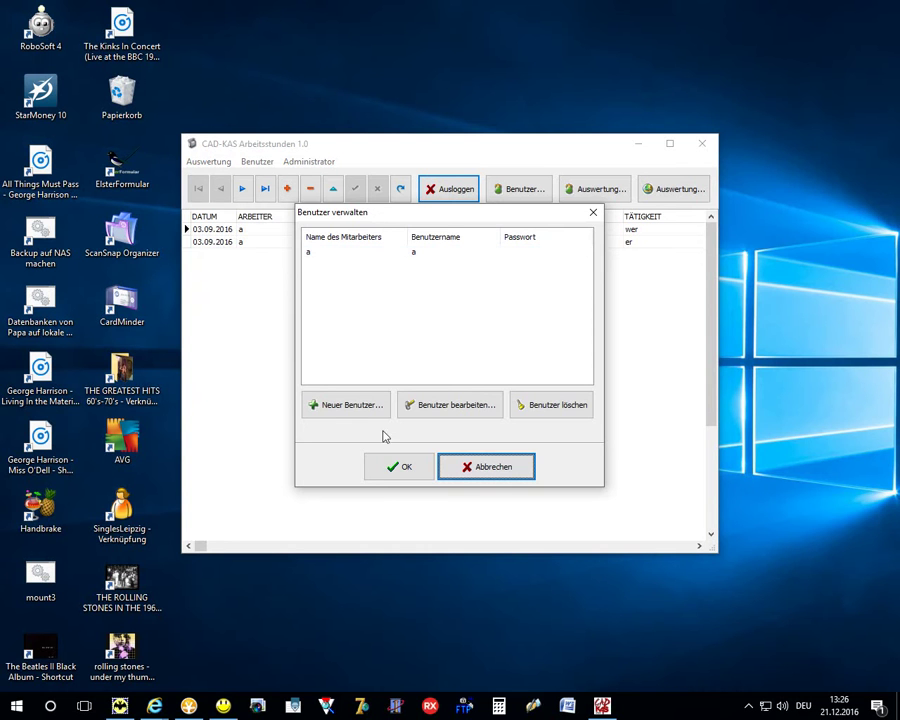
left_click(358, 407)
type("b")
left_click(360, 322)
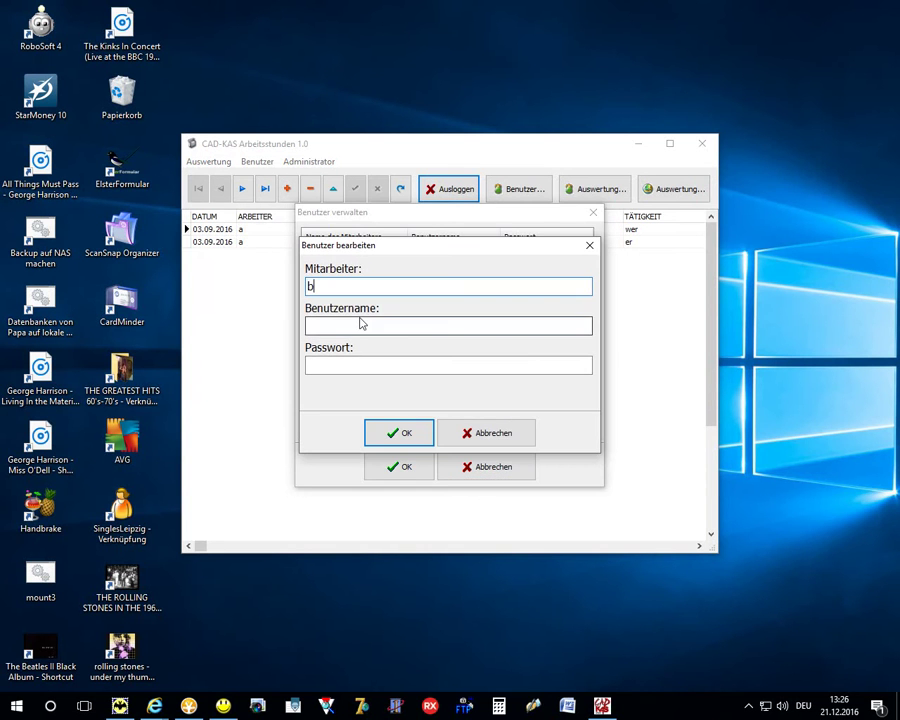
type("b")
left_click(402, 432)
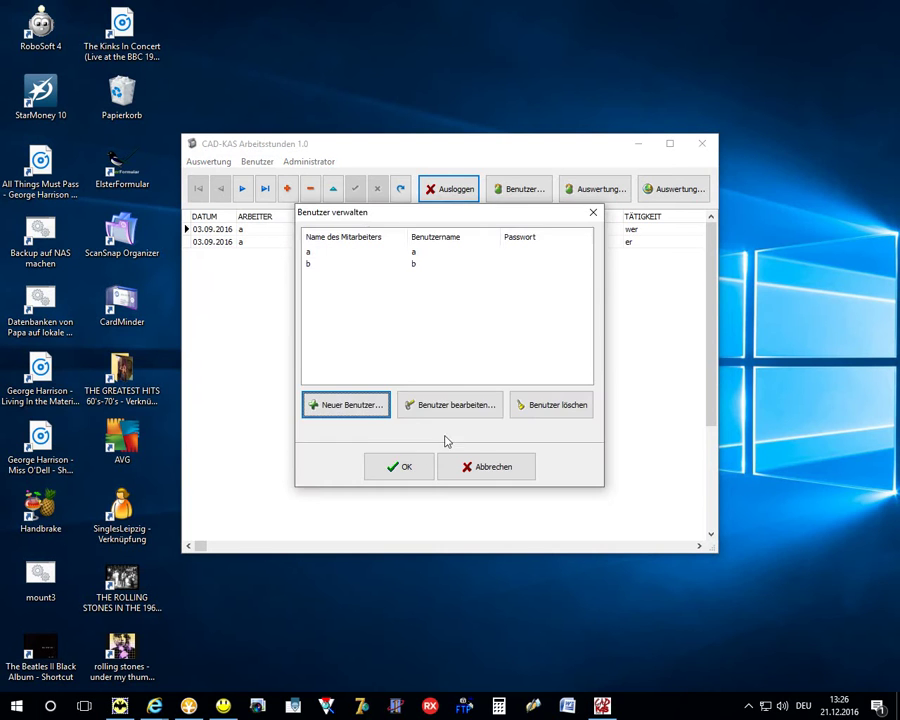
left_click(406, 468)
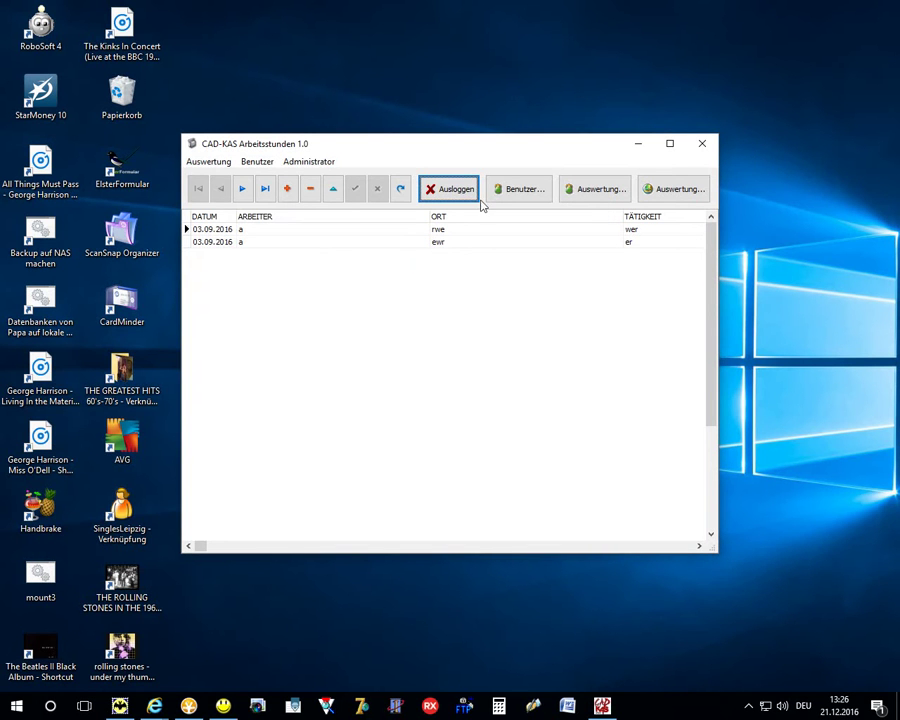
Step: Log out as administrator and log in as user b, retrying with an empty password field after trying an account password
left_click(450, 189)
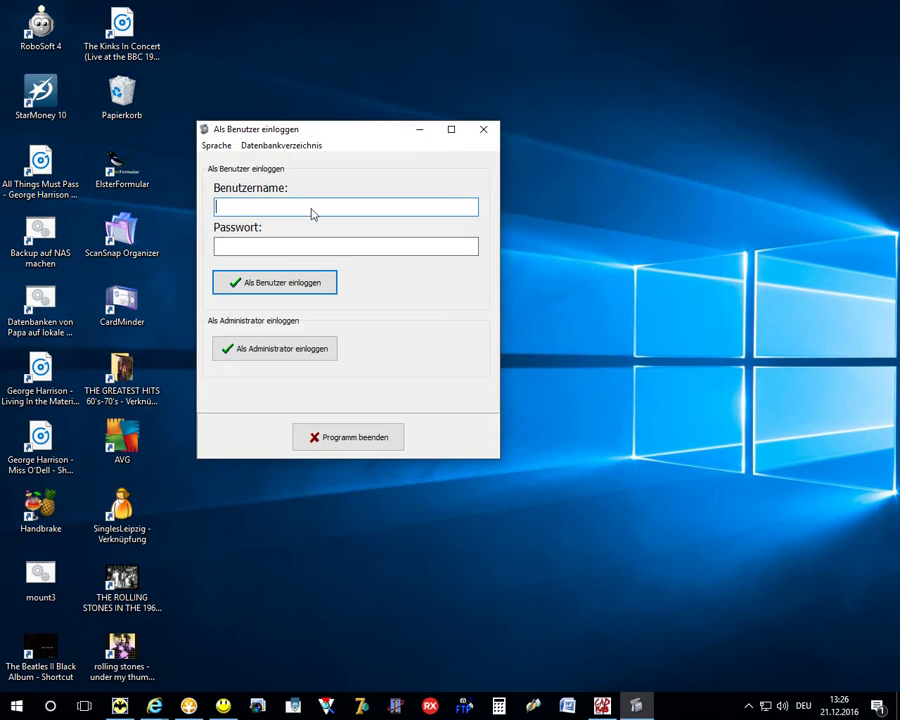
type("b")
left_click(295, 253)
type("b")
left_click(287, 282)
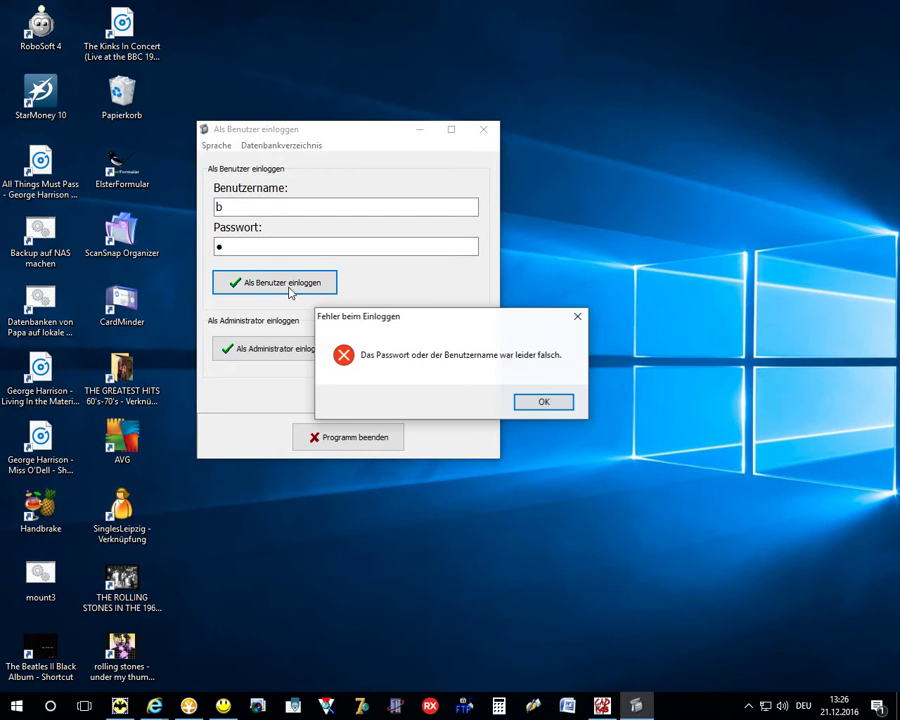
key("Return")
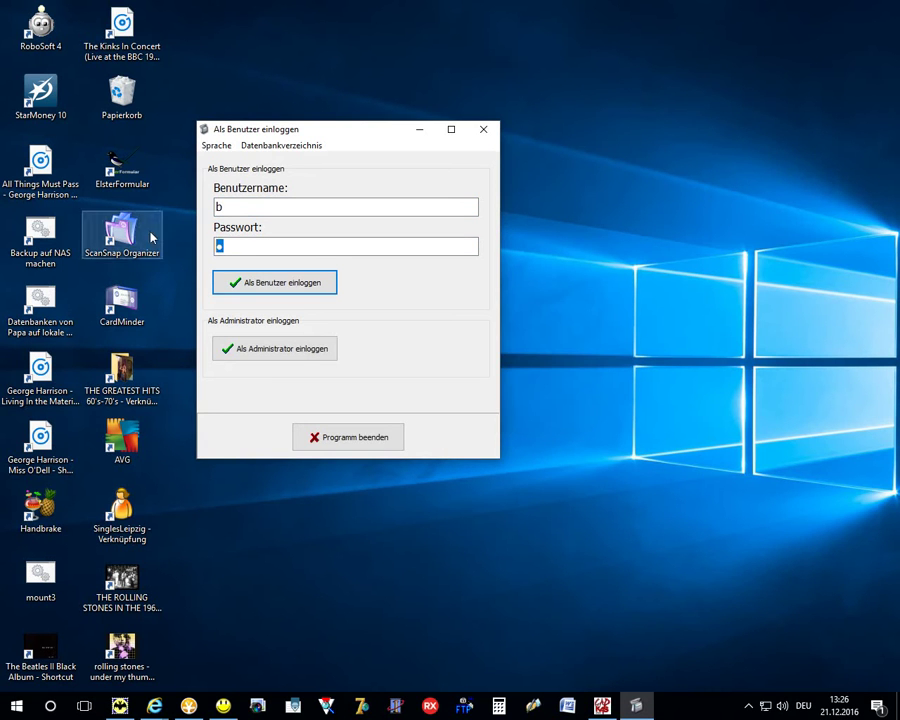
left_click(255, 288)
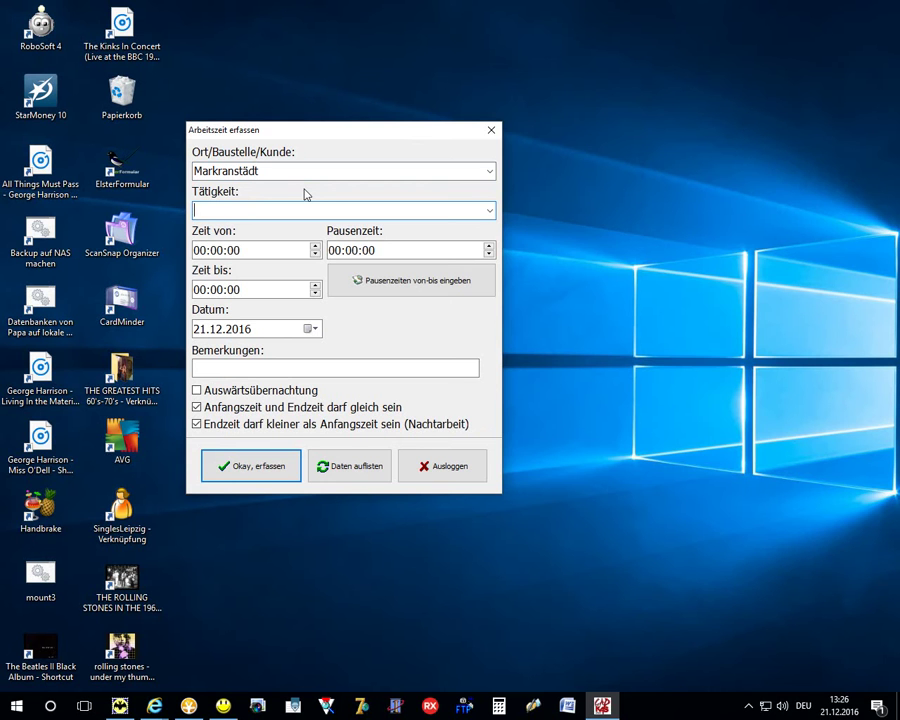
Step: Fill in the work entry: place Markranstädt, activity Programmieren, time from 08:00:00 to 12:00:00, and remark hhkjhhjkh
type("Programmieren")
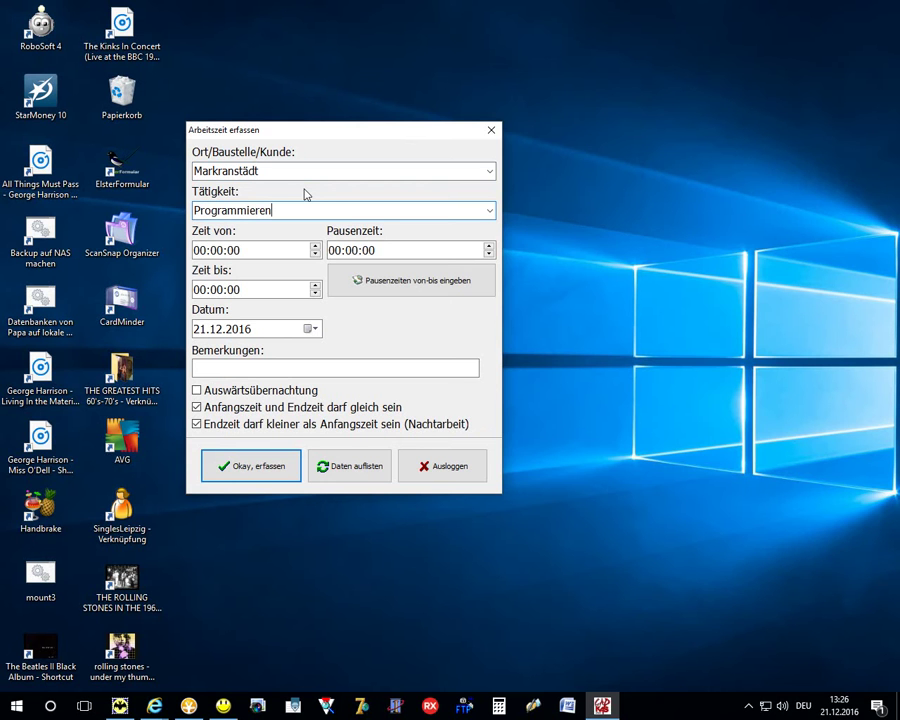
left_click(206, 257)
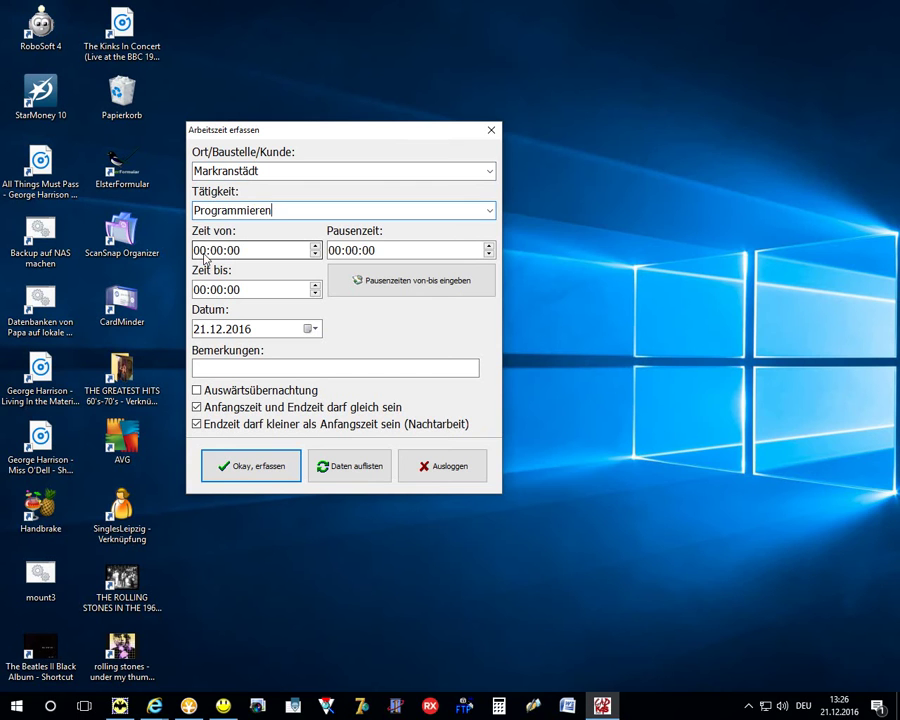
left_click(205, 256)
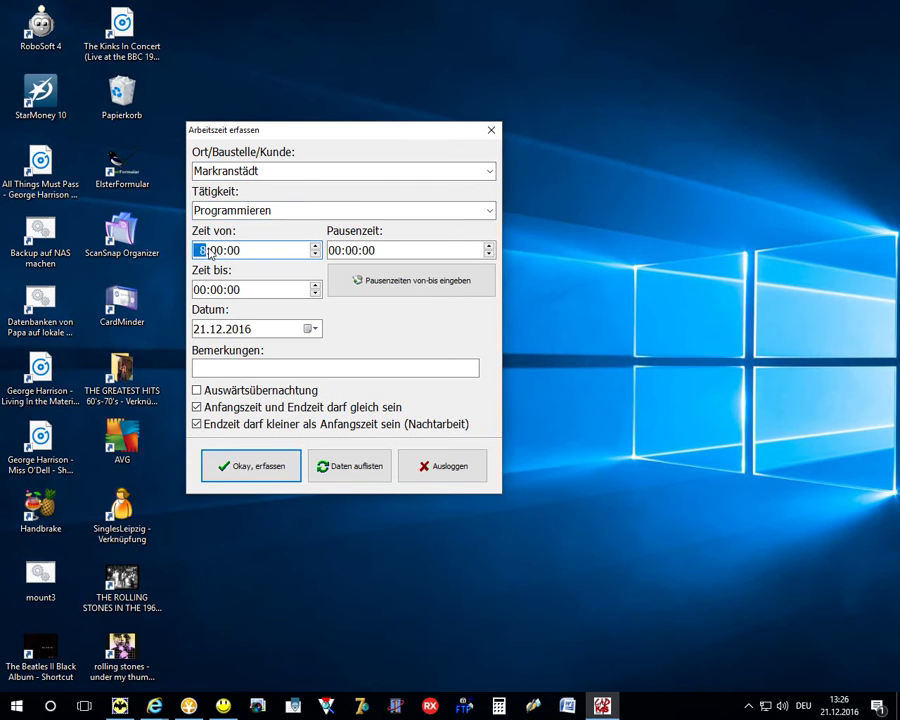
left_click(202, 289)
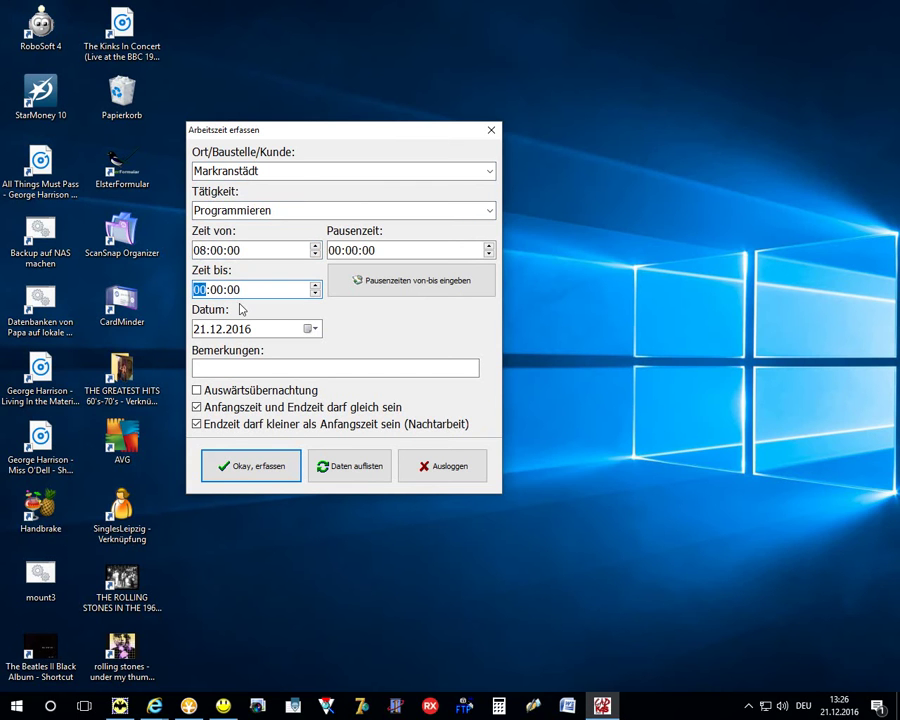
left_click(301, 372)
type("hhkjhhjkh")
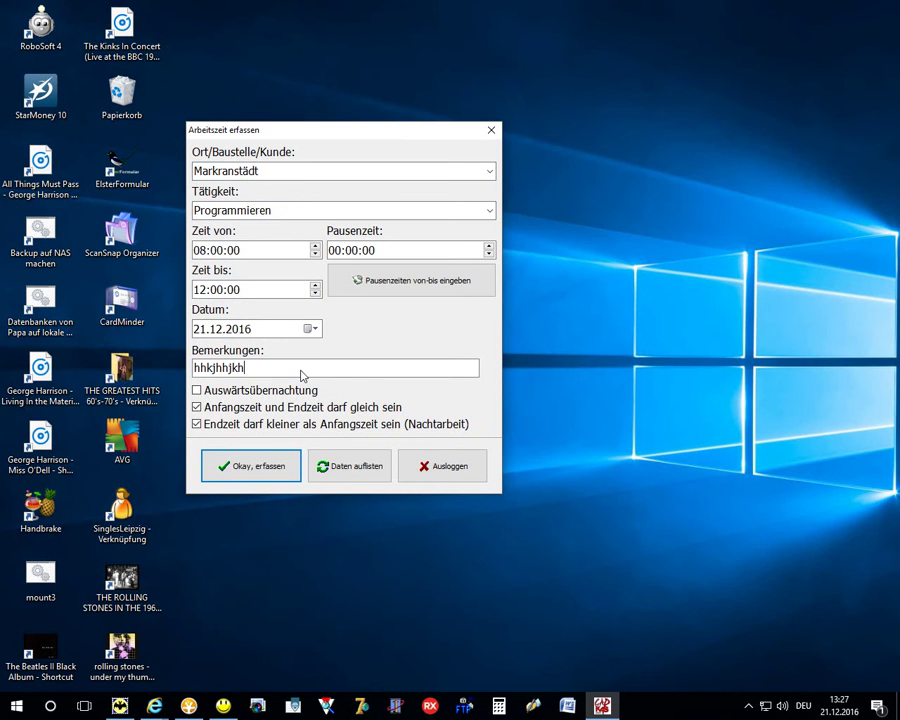
Step: Set the break time to 00:30:00, look at the from-to break form without entering anything, and record the work entry
left_click(349, 251)
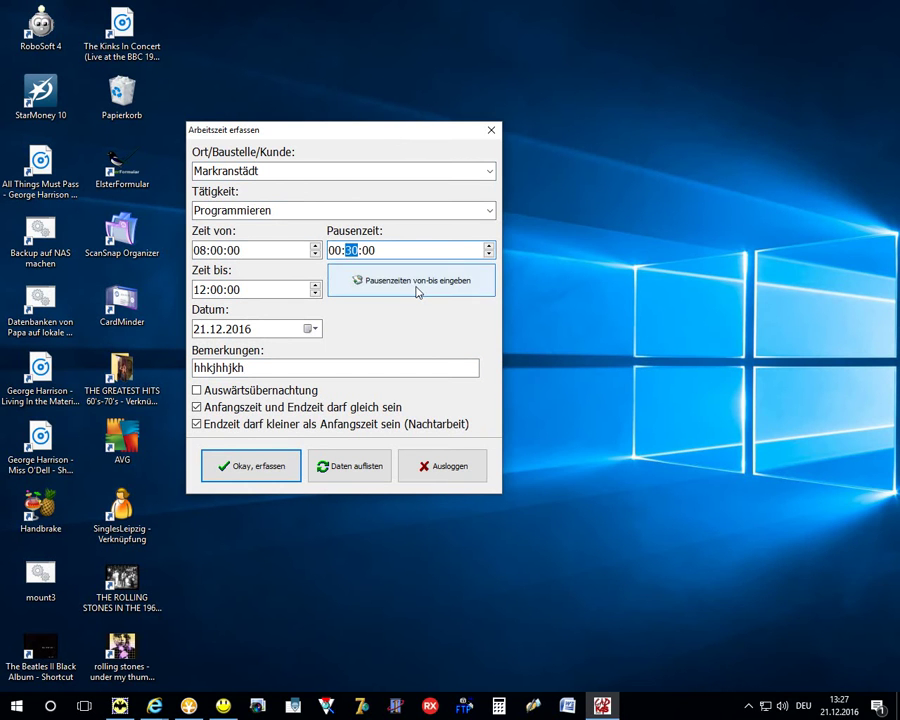
left_click(417, 290)
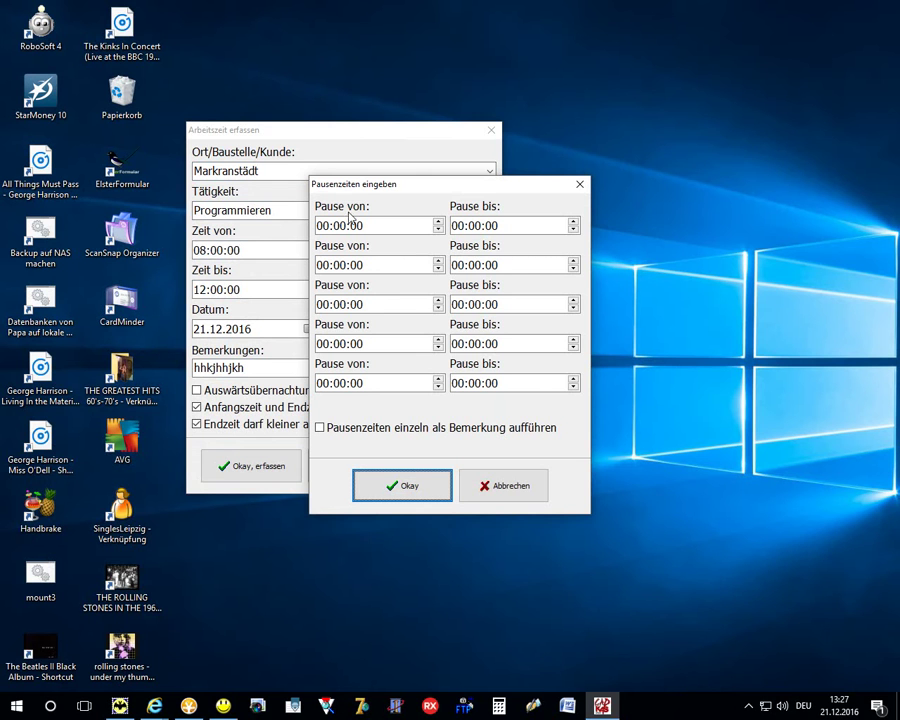
left_click(510, 490)
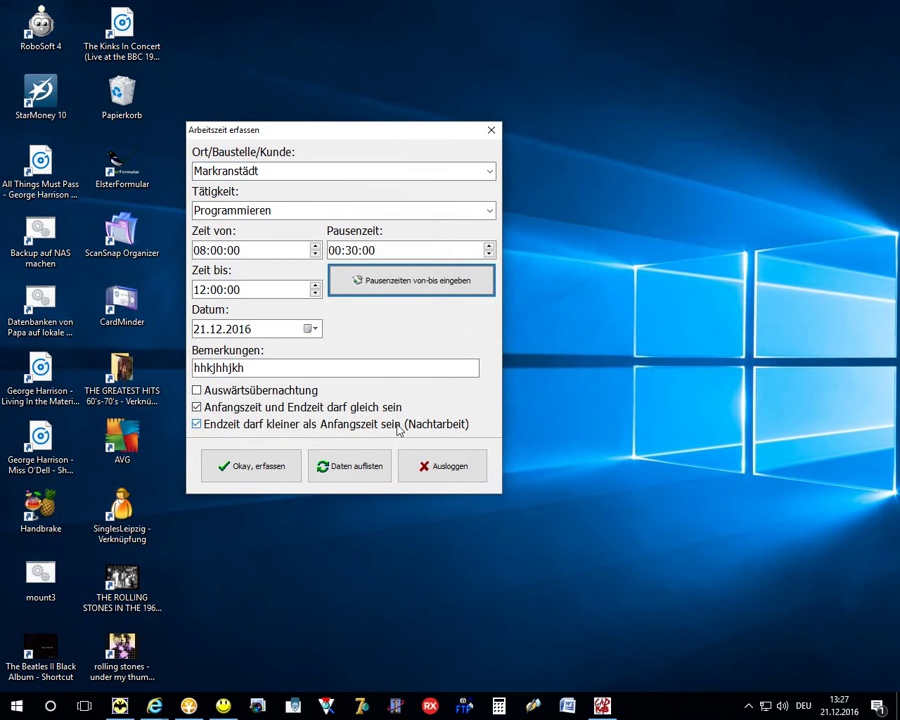
left_click(257, 472)
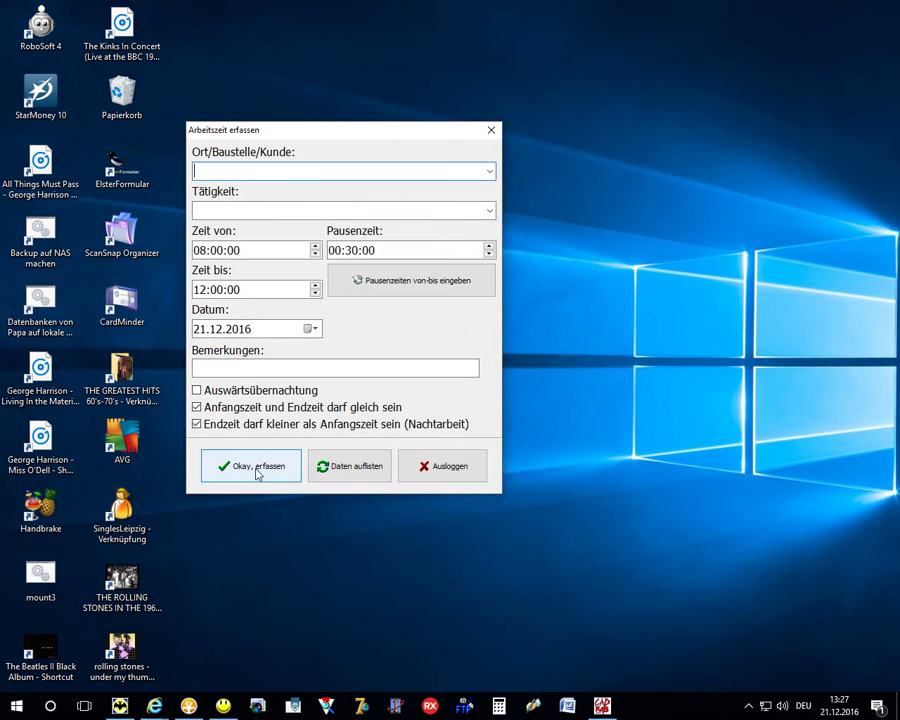
Step: List the recorded work data of user b, return to the entry form and log out
left_click(357, 472)
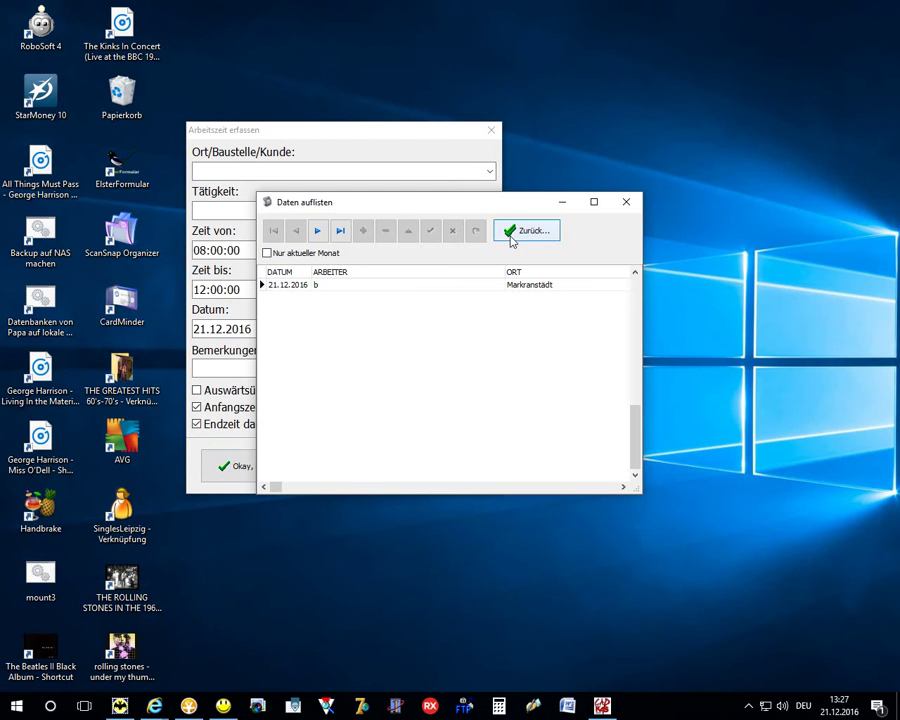
left_click(512, 236)
left_click(446, 470)
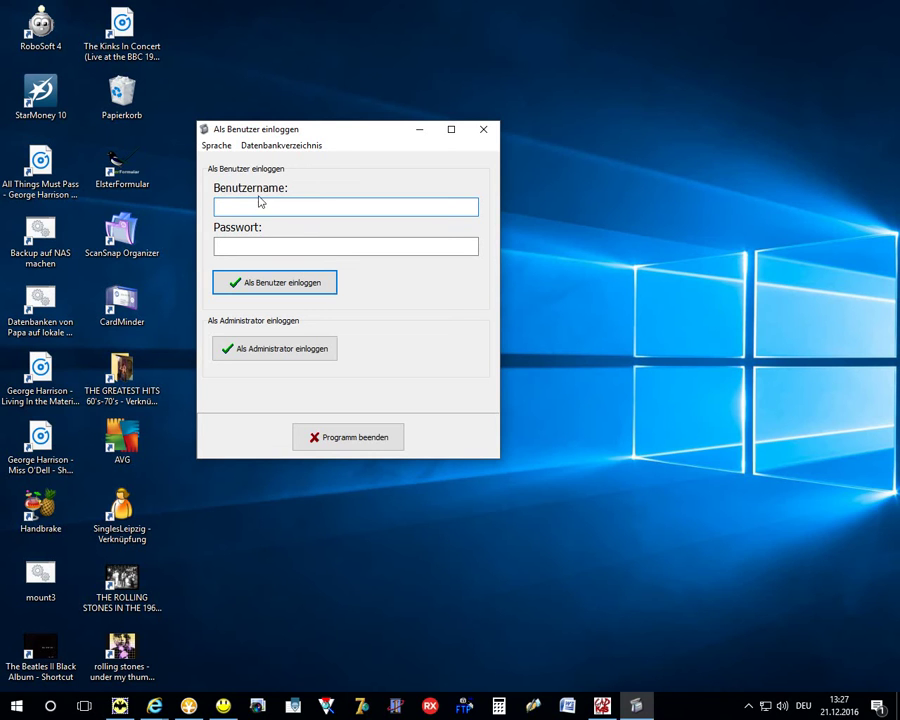
Step: Examine the database directory options, trying the custom directory option and returning to the predefined directory before closing the dialog
left_click(257, 148)
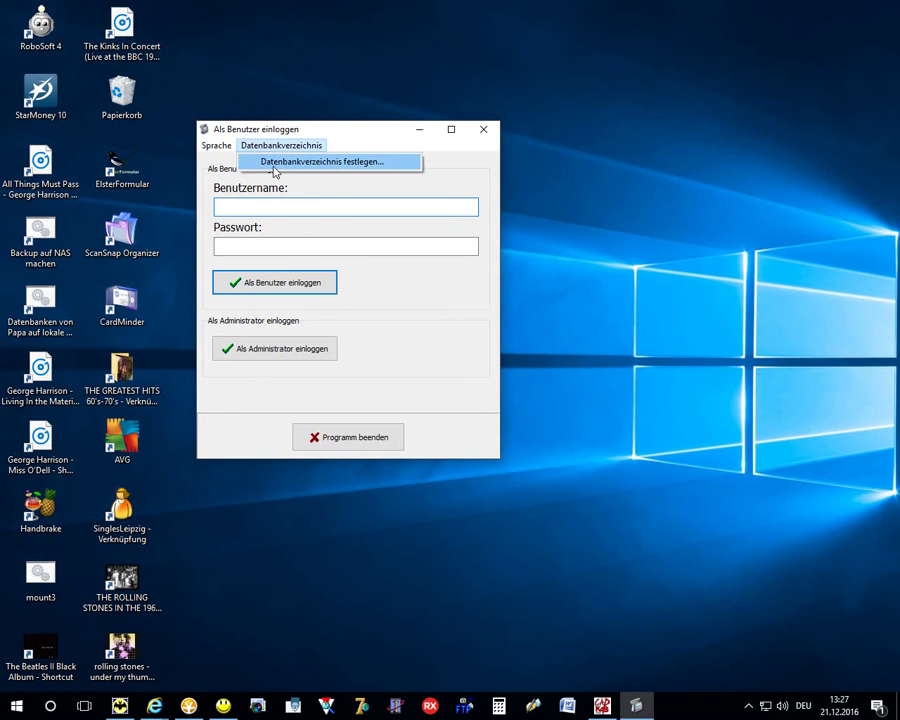
left_click(280, 166)
left_click_drag(135, 16, 268, 200)
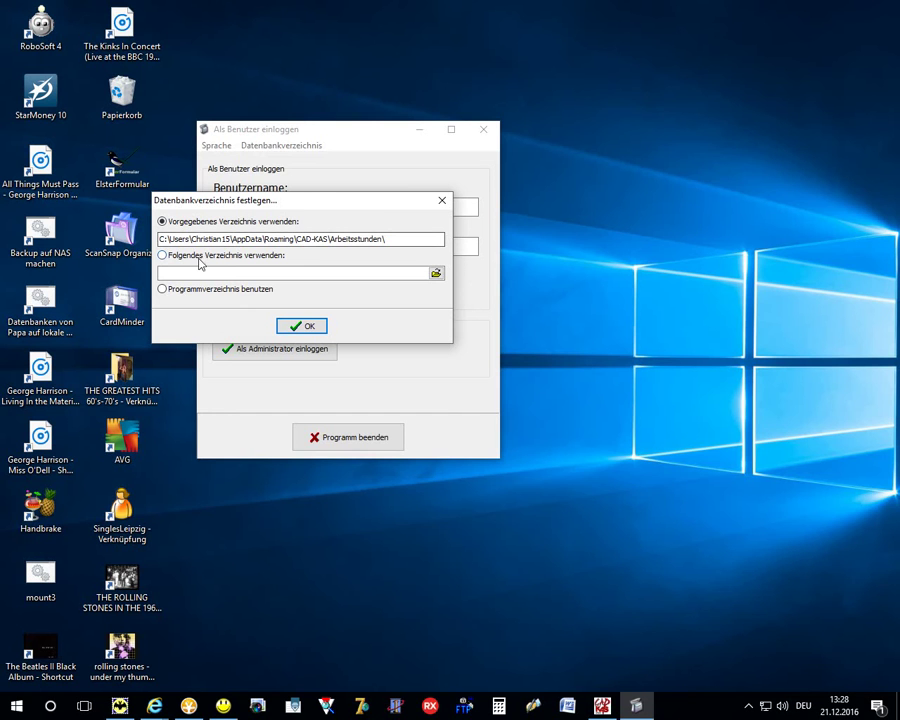
left_click(162, 256)
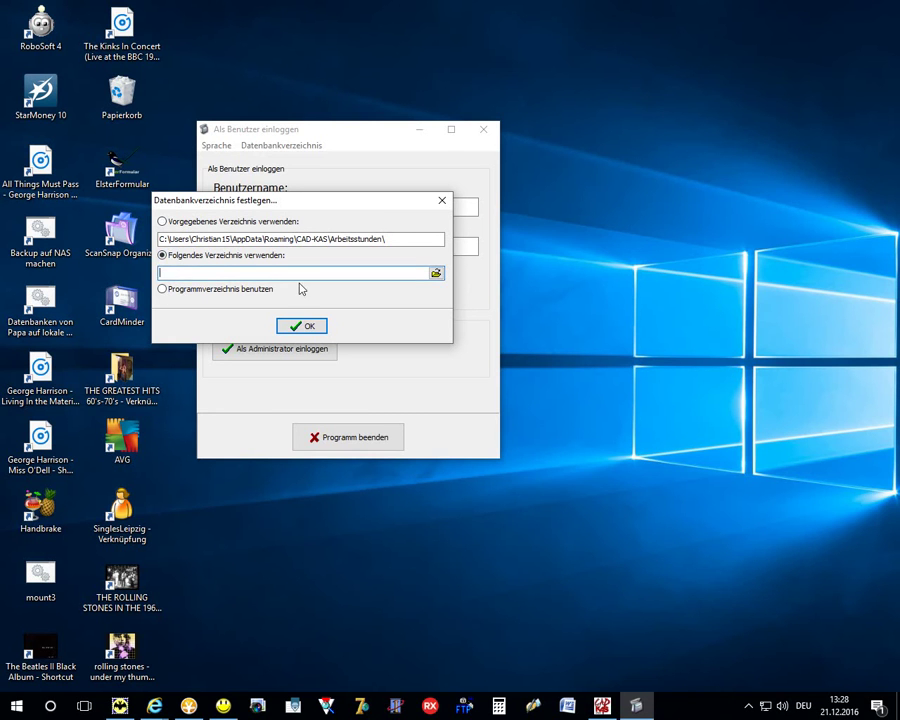
left_click(163, 222)
left_click(437, 203)
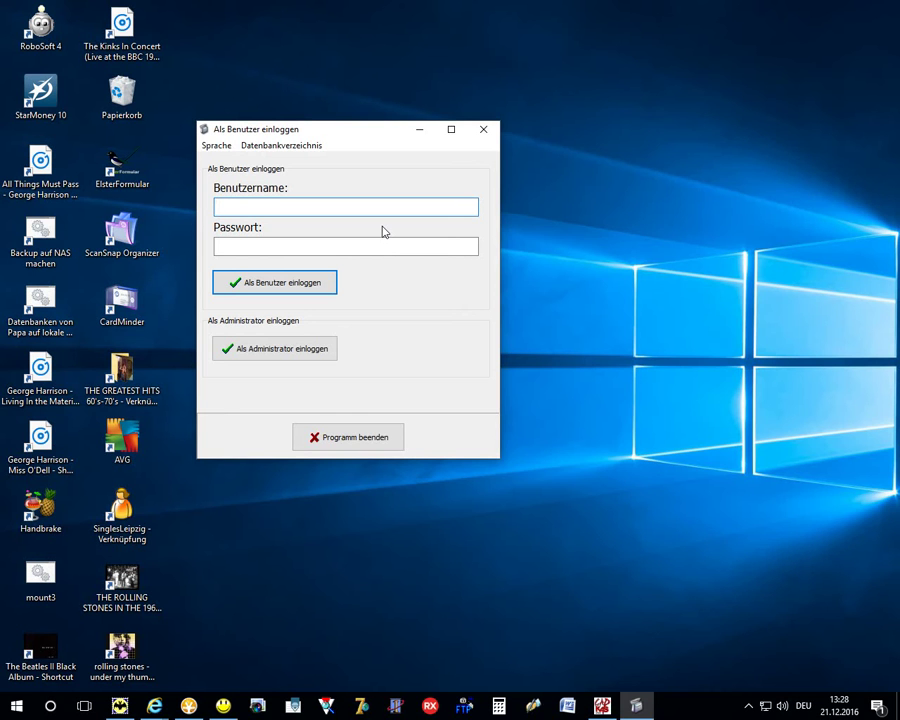
Step: Log in as administrator and review the work entry of employee b across to its remarks and break columns
left_click(320, 347)
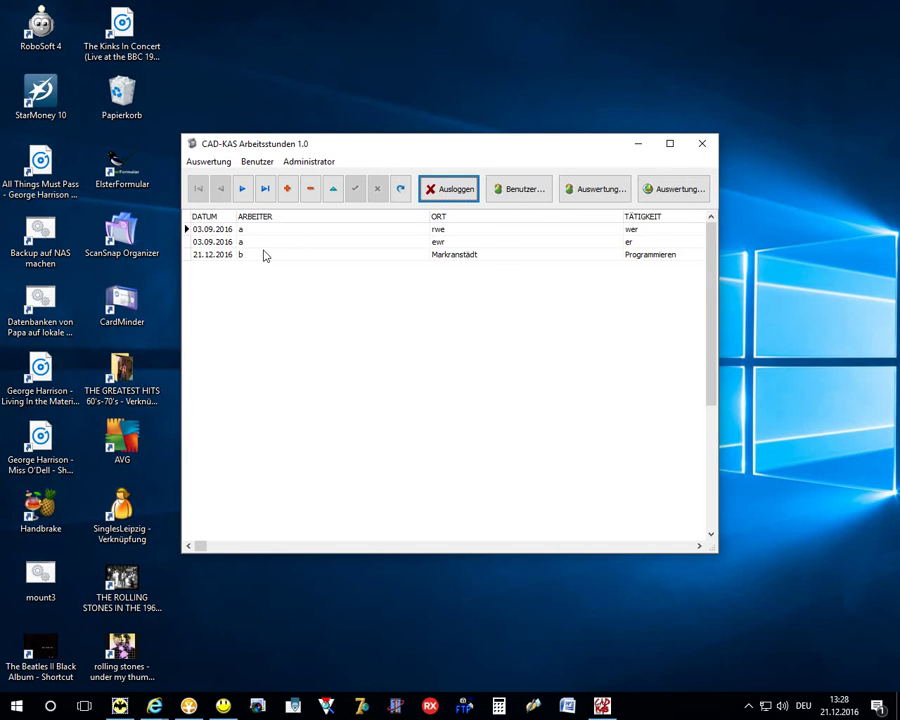
left_click(249, 261)
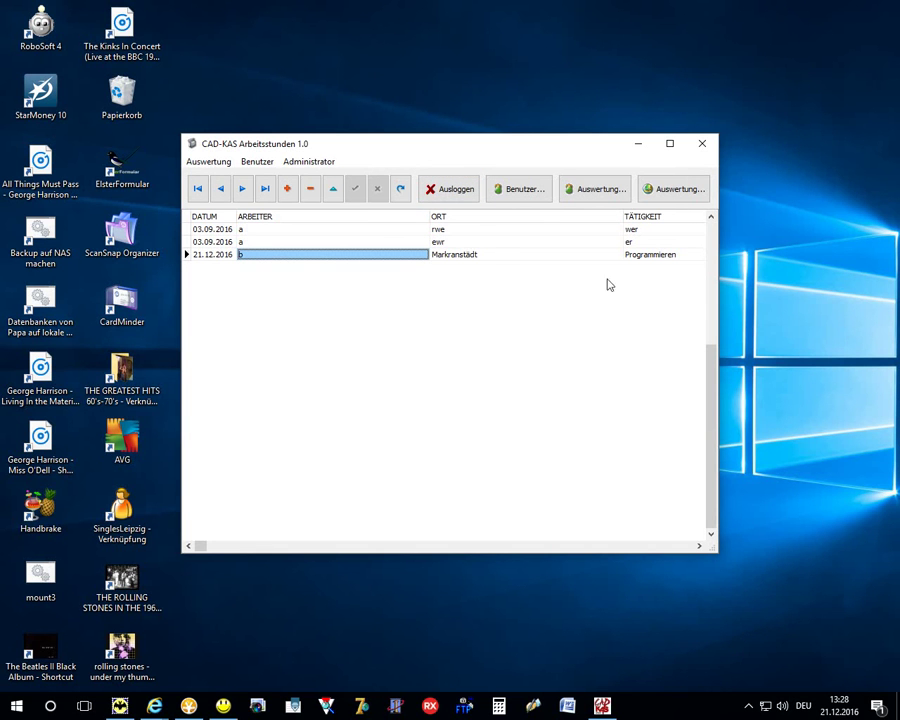
left_click_drag(697, 548, 694, 544)
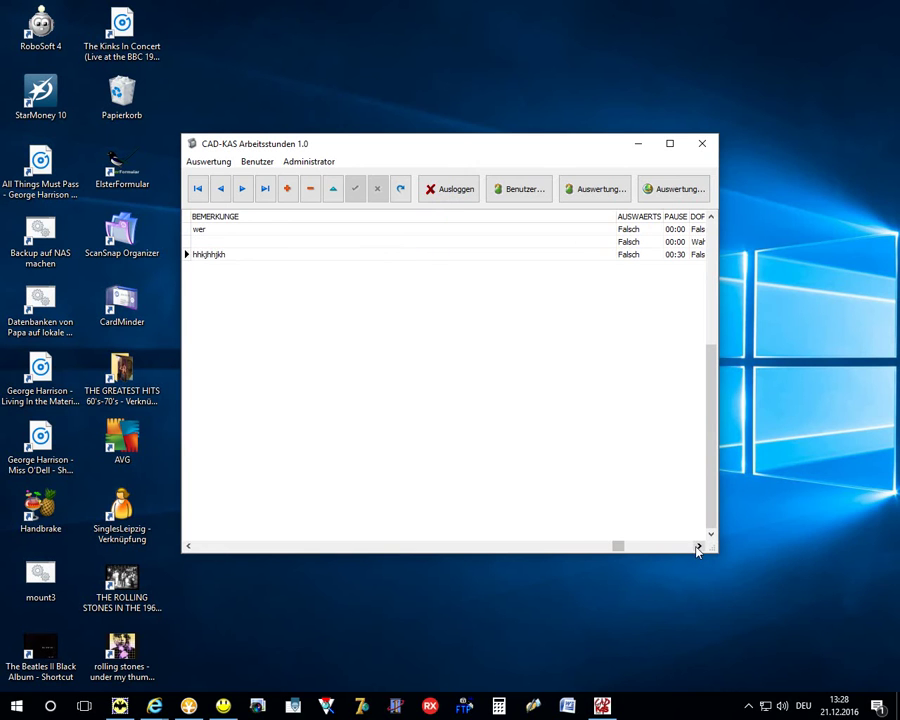
Step: Run the evaluation by employee for employee a on 21.12.2016, view the report and return to the data table
left_click(222, 163)
left_click(220, 178)
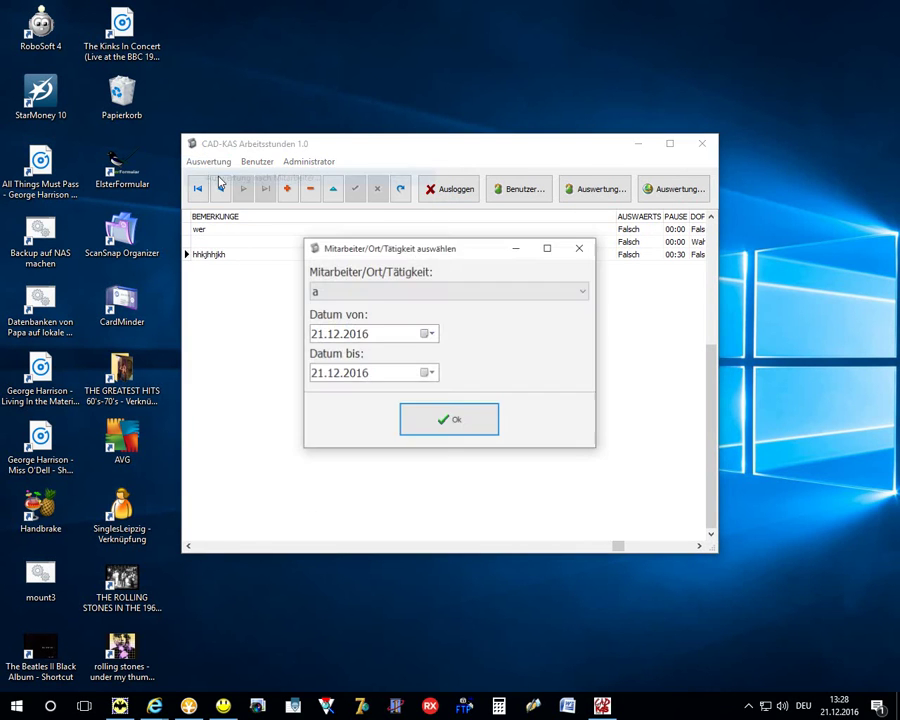
left_click(364, 296)
left_click(366, 298)
left_click(366, 298)
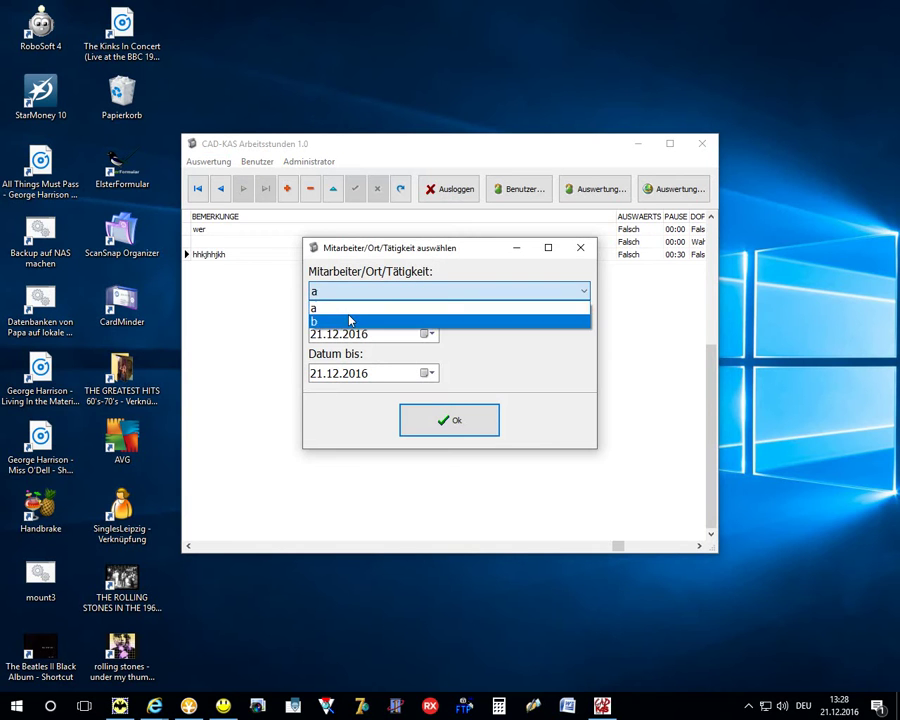
left_click(352, 338)
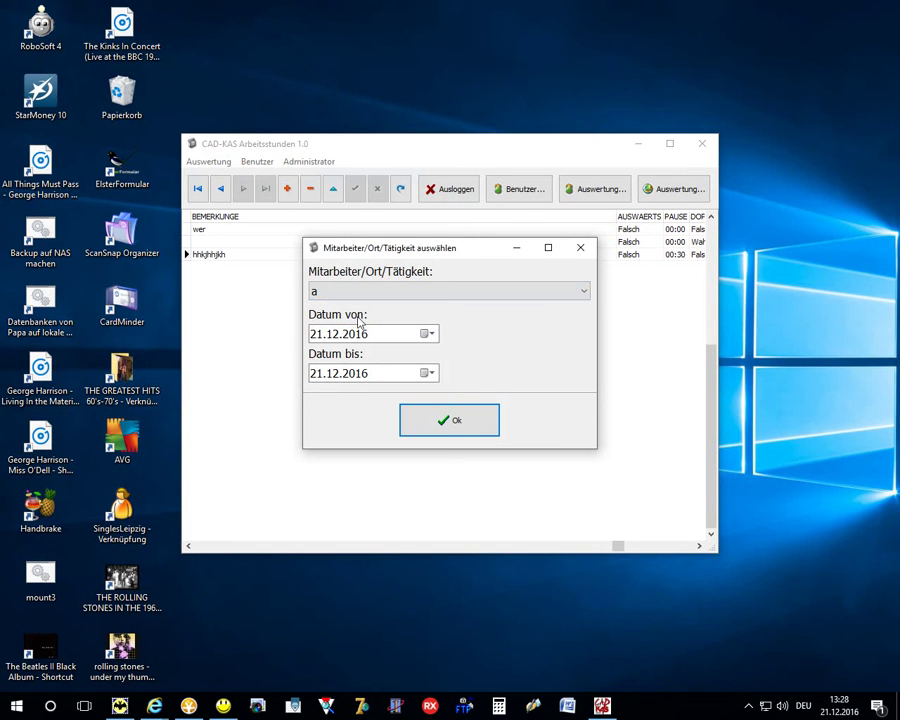
left_click(436, 416)
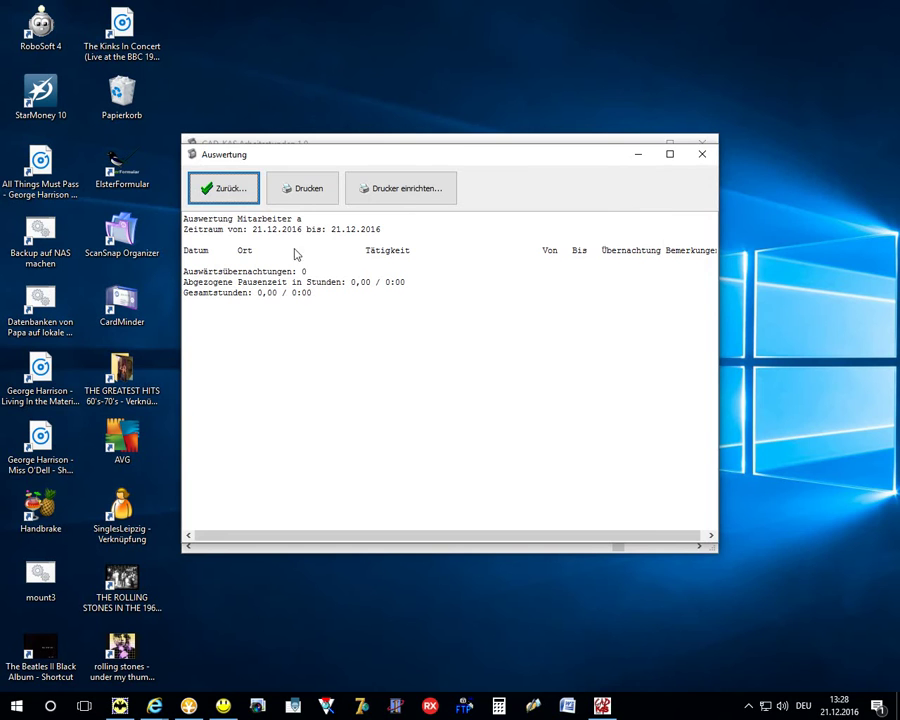
left_click(244, 196)
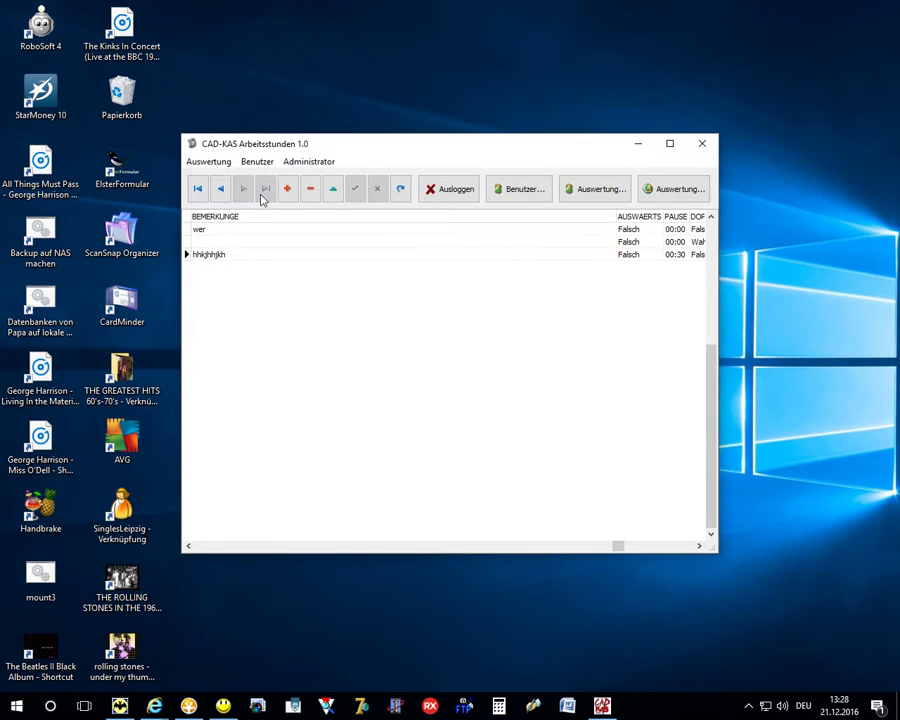
Step: Run the evaluation by location for Markranstädt on 21.12.2016 and return from the report
left_click(210, 162)
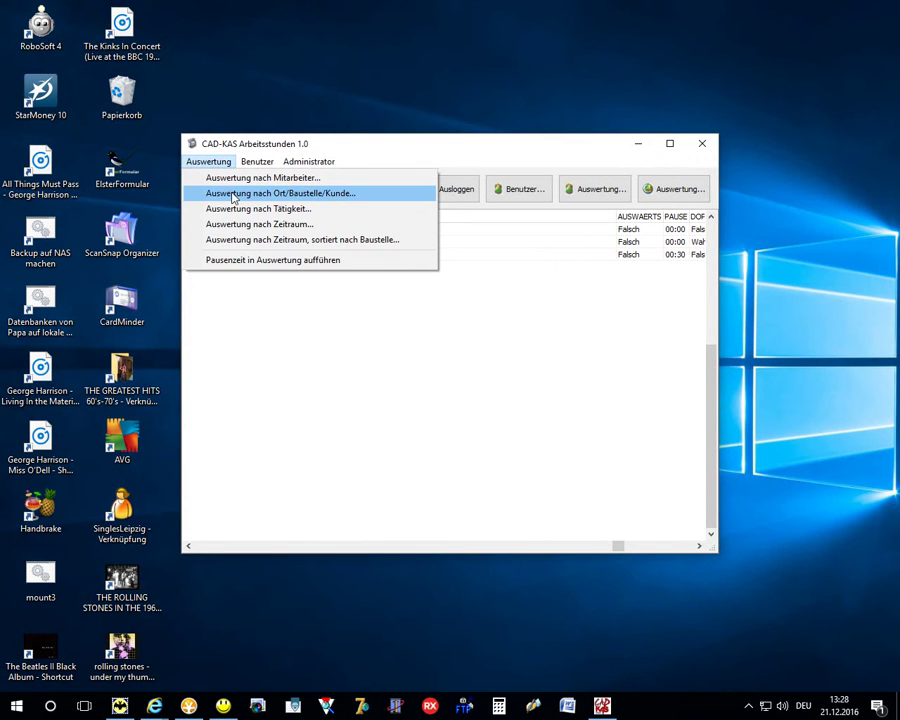
left_click(233, 194)
left_click(484, 290)
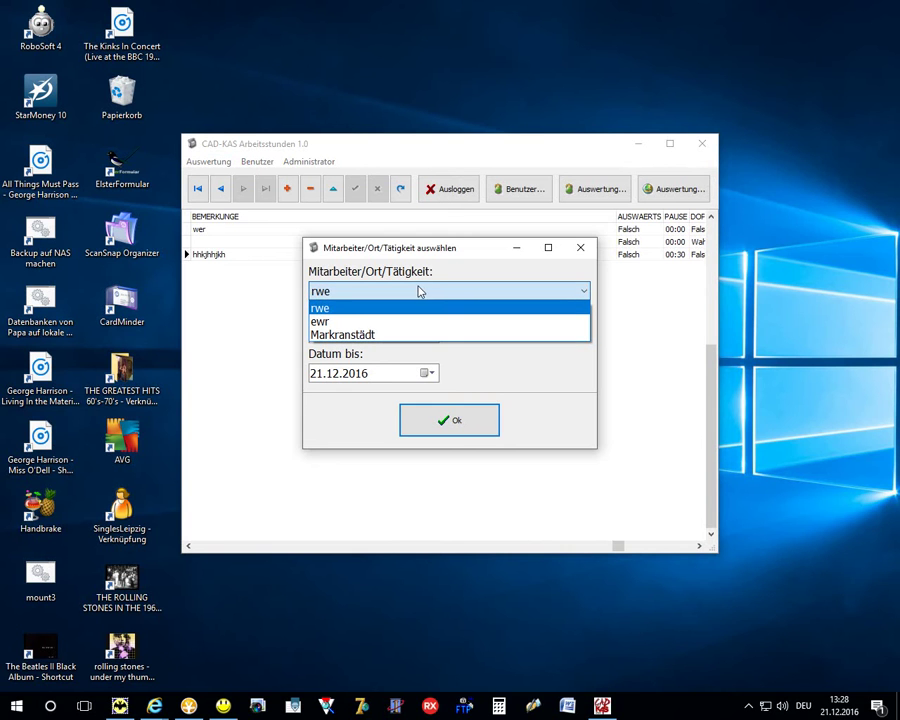
left_click(353, 321)
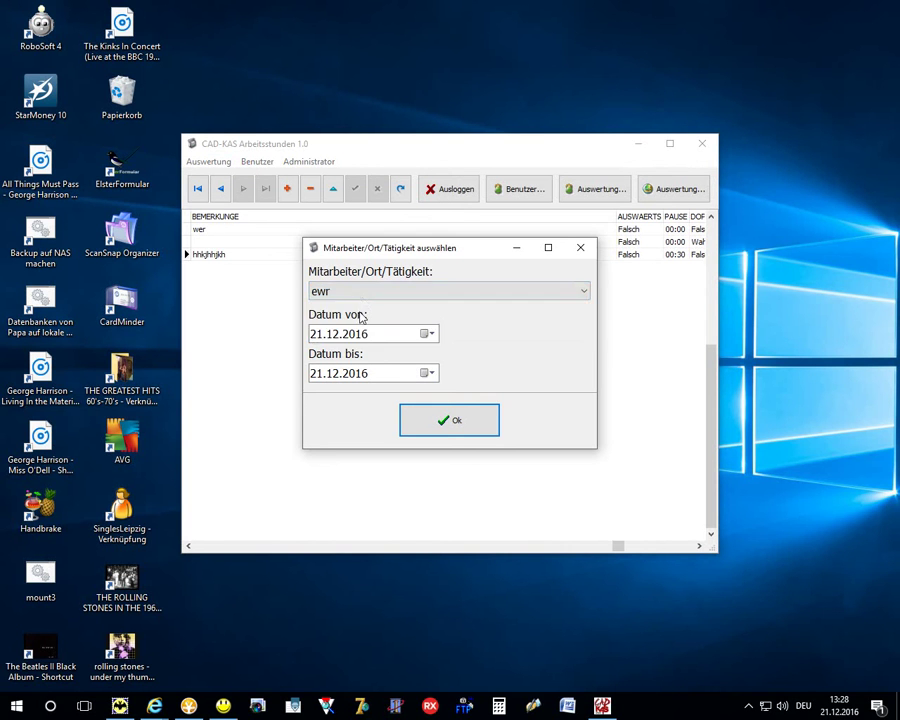
left_click(360, 291)
left_click(355, 336)
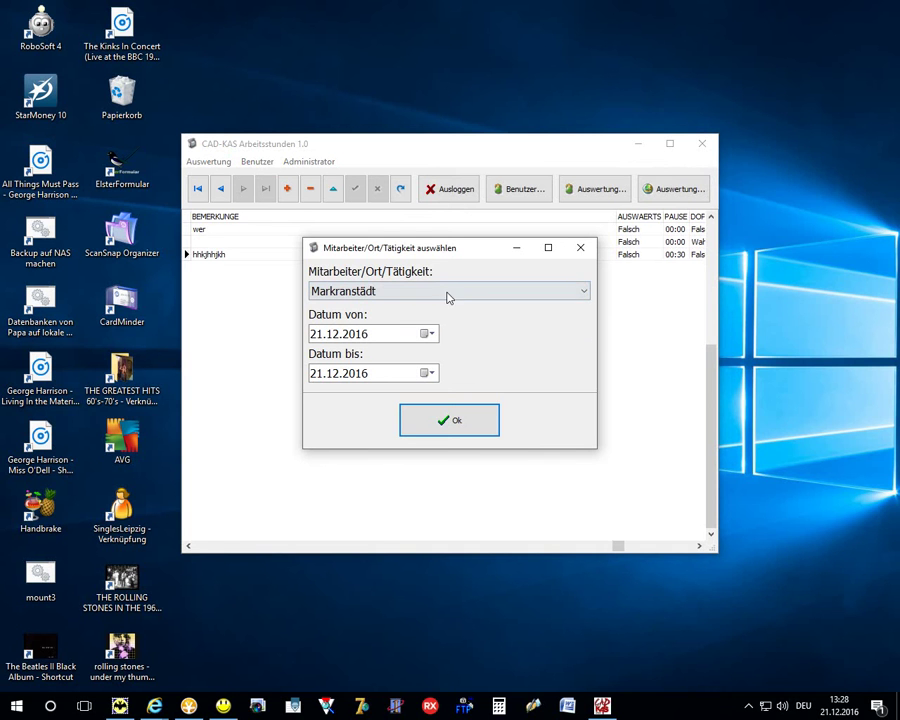
left_click(436, 292)
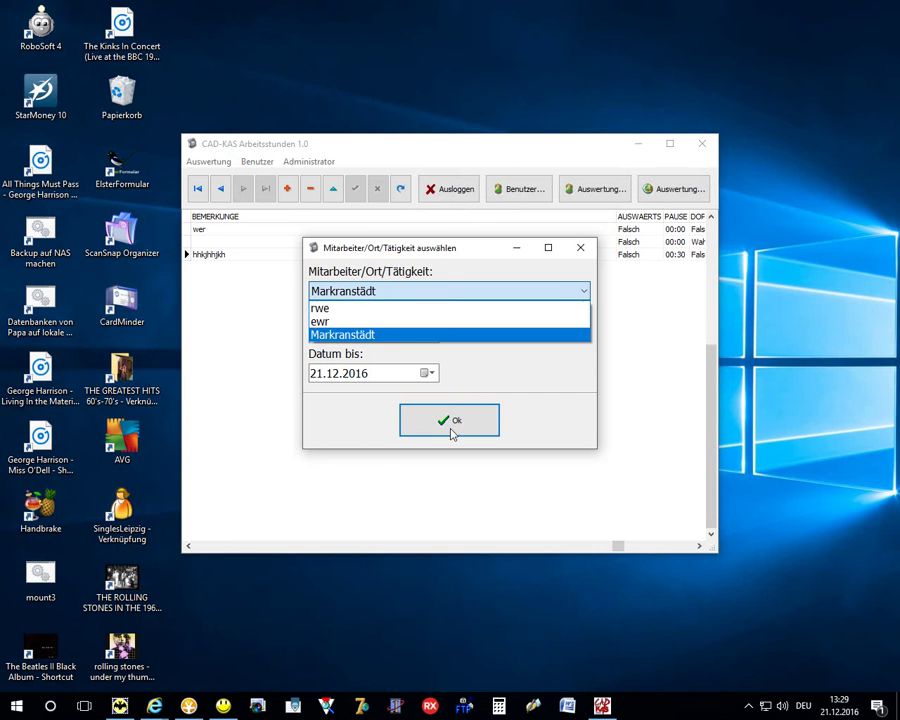
left_click(405, 336)
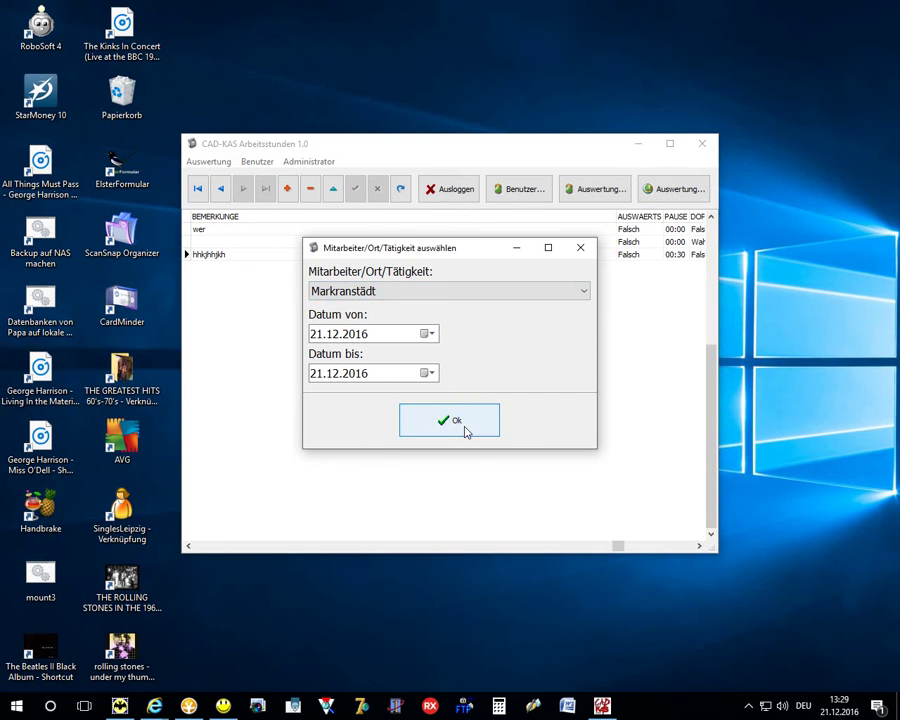
left_click(465, 432)
left_click(238, 190)
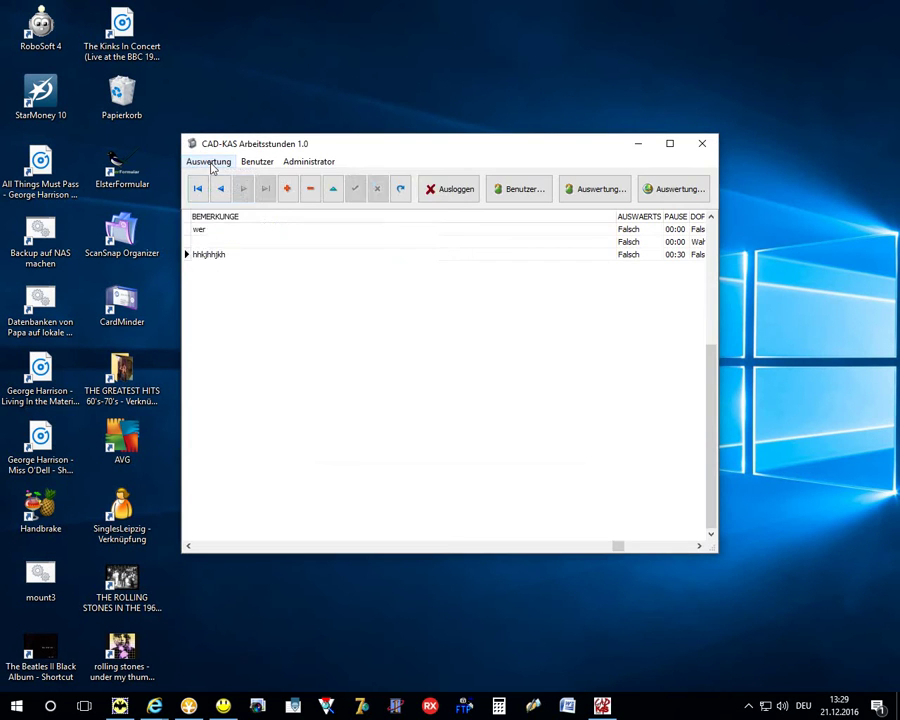
Step: Run the evaluation by activity for Programmieren on 21.12.2016, view the report and return
left_click(210, 162)
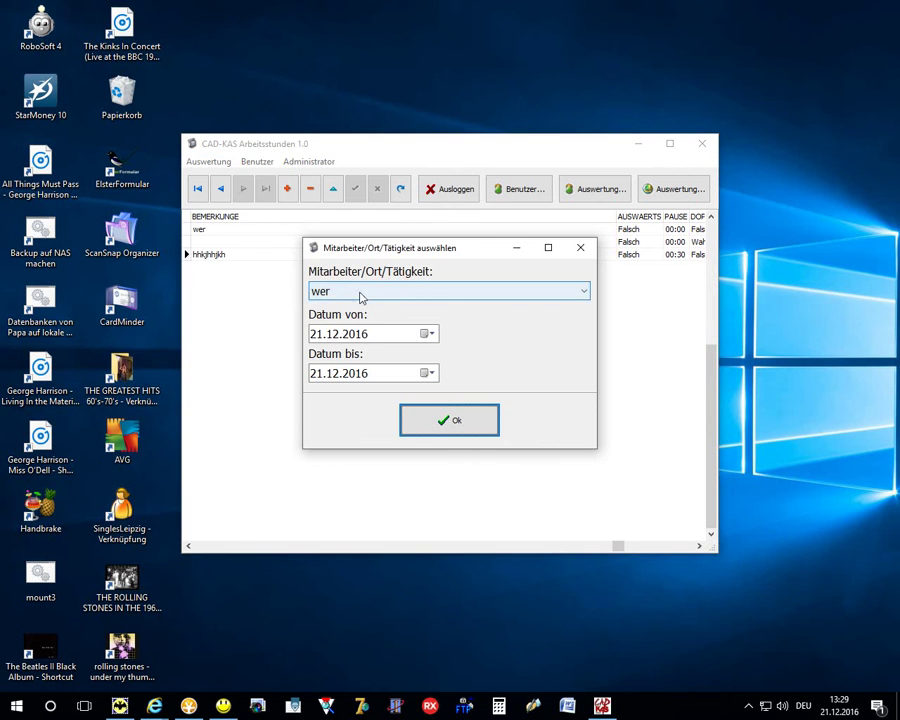
left_click(362, 292)
left_click(362, 342)
left_click(445, 416)
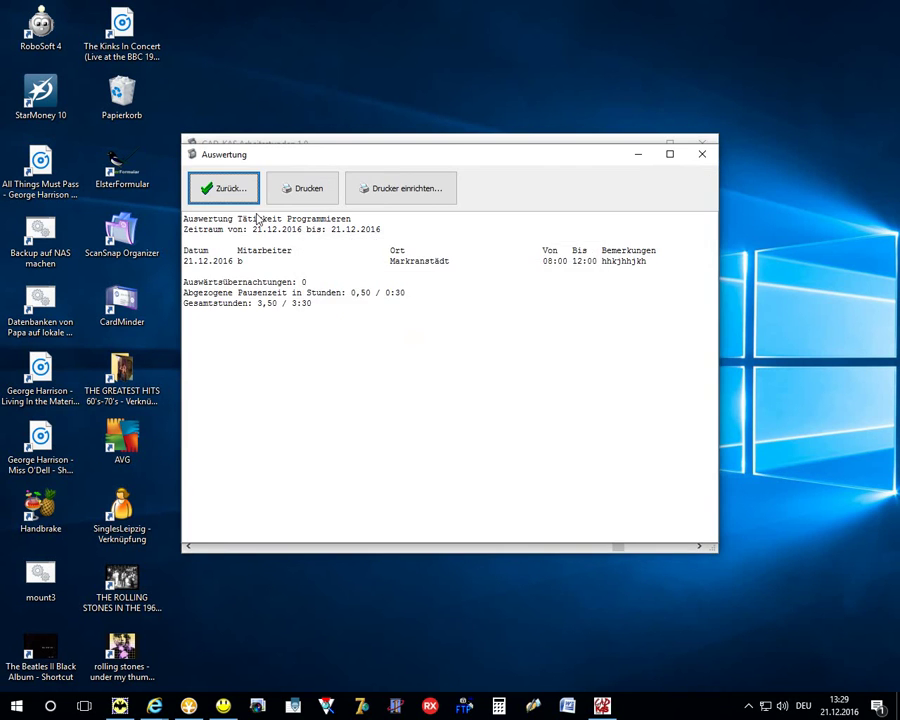
left_click(226, 186)
Step: Run the evaluation by time period for 21.12.2016, view the report and return to the data table
left_click(208, 161)
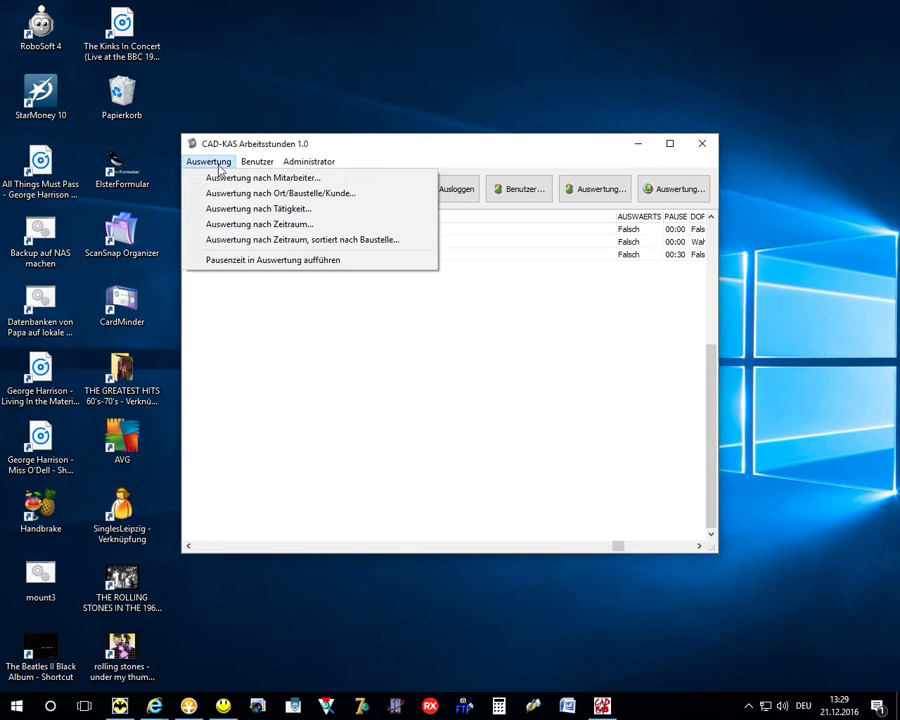
left_click(273, 225)
left_click(464, 416)
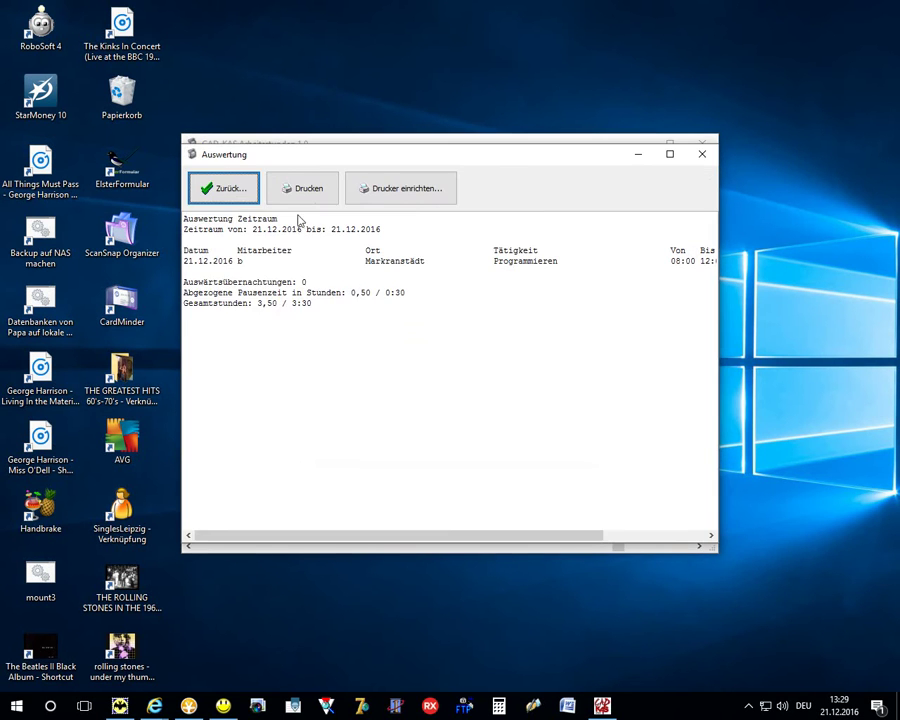
left_click(225, 188)
Step: Try the option for listing break time in evaluations, switching it on and back off
left_click(208, 161)
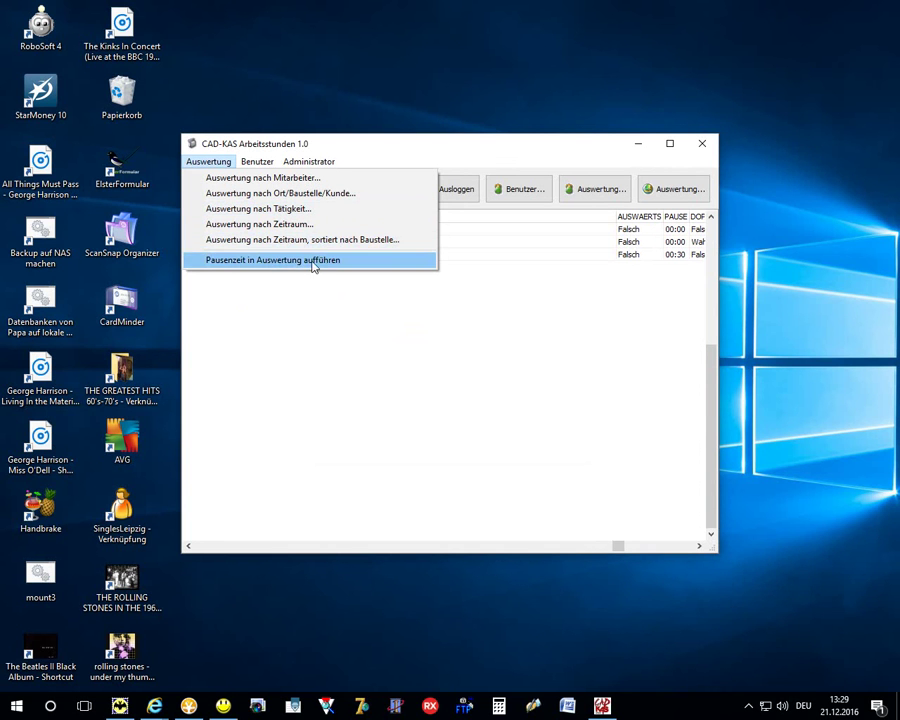
left_click(209, 262)
left_click(209, 162)
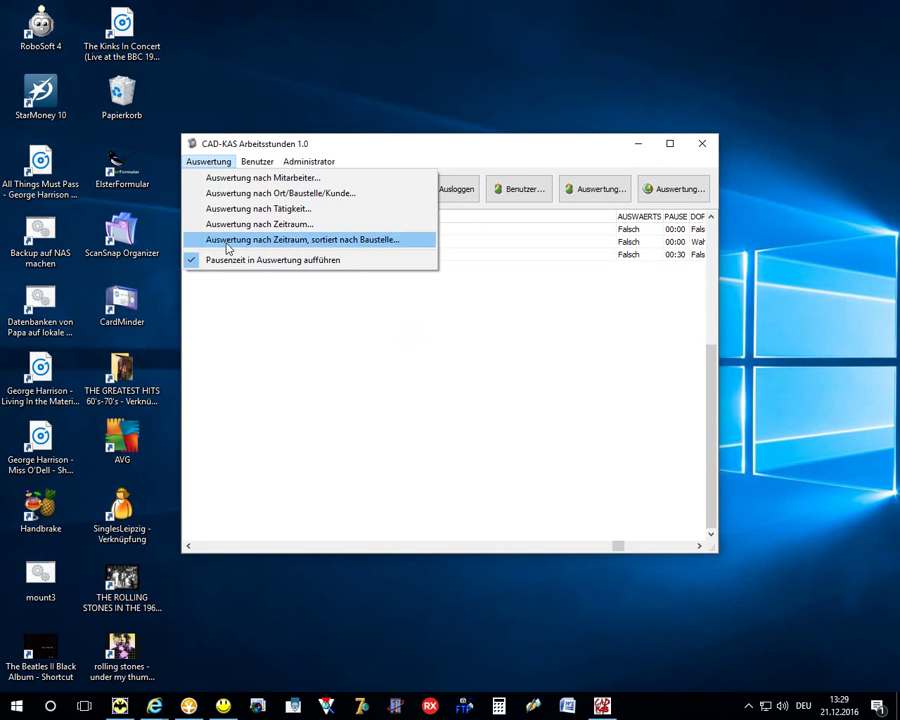
left_click(230, 259)
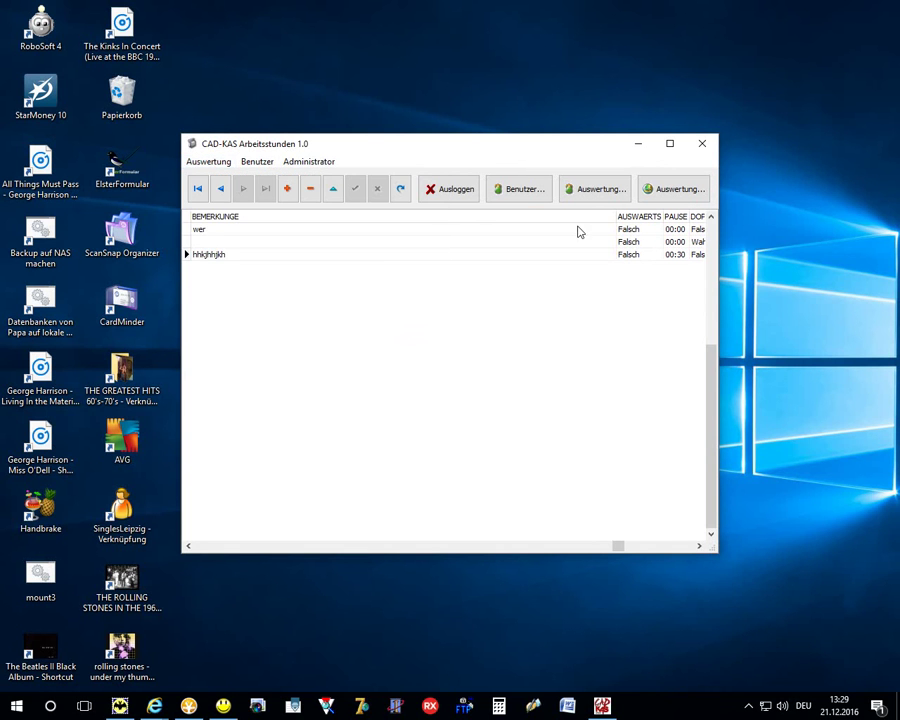
Step: Repeat the evaluation for employee a on 21.12.2016 twice, returning from the report each time
left_click(584, 194)
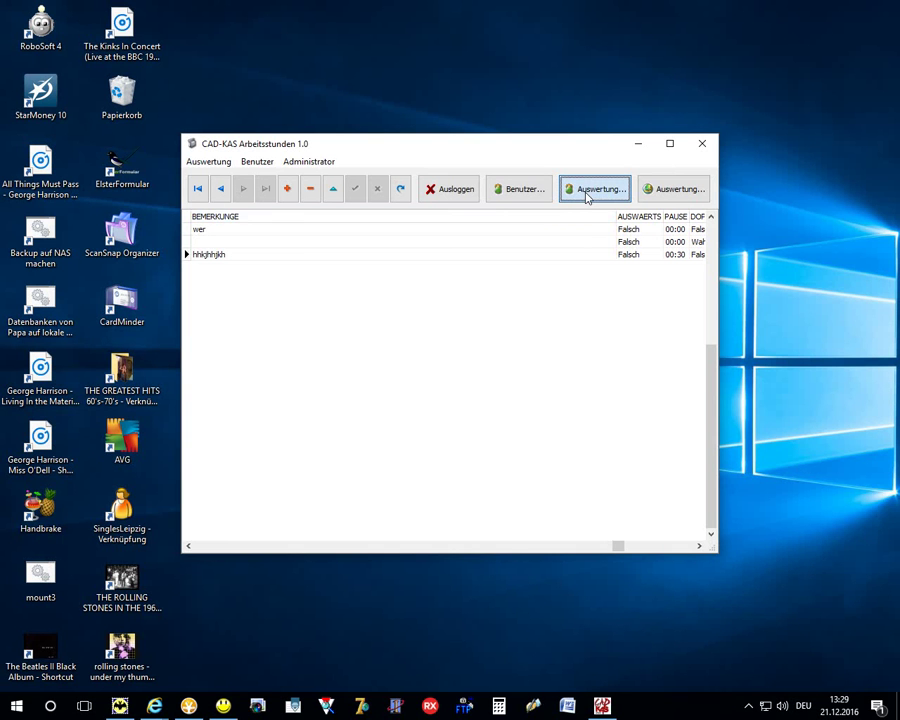
left_click(456, 417)
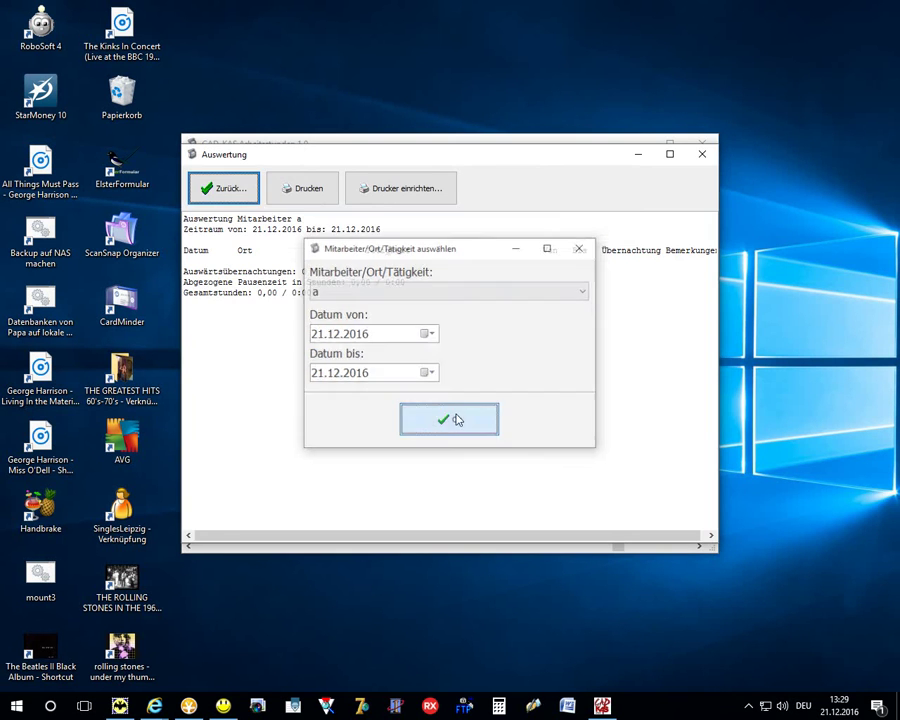
left_click(240, 195)
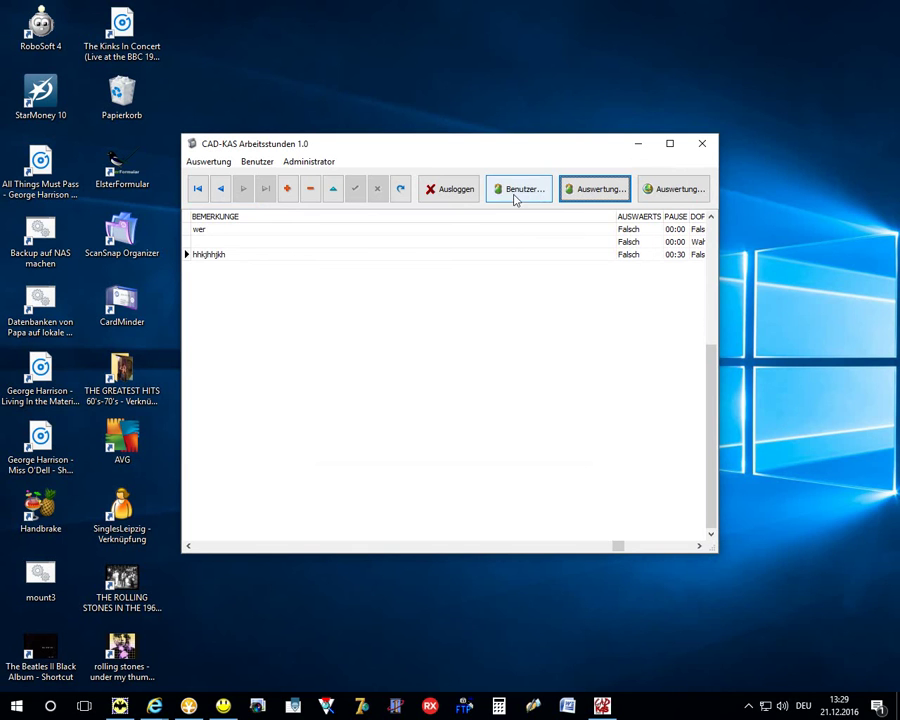
left_click(209, 161)
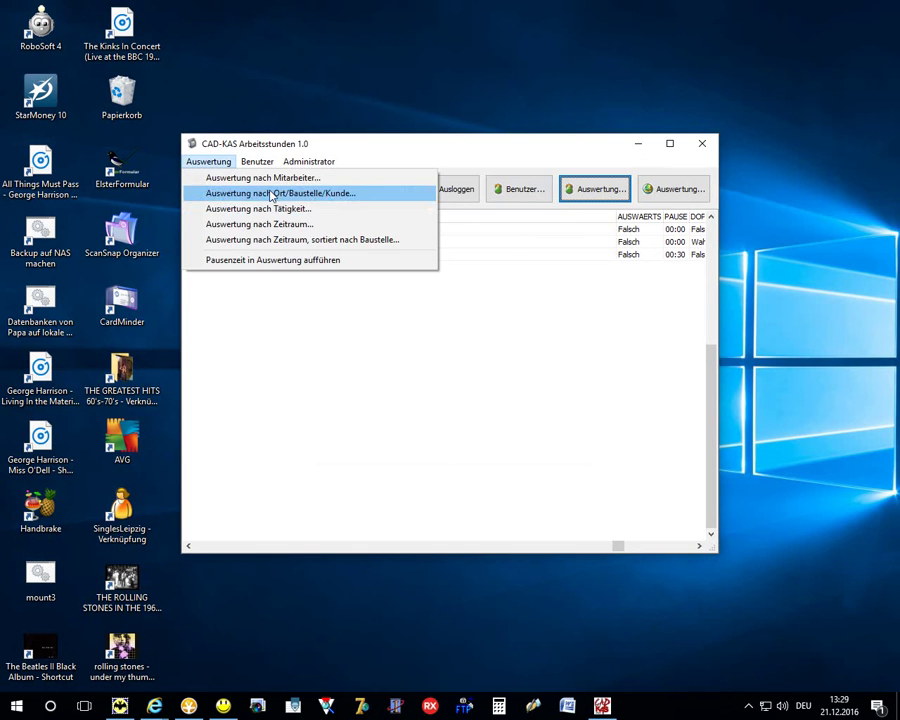
left_click(275, 196)
left_click(415, 422)
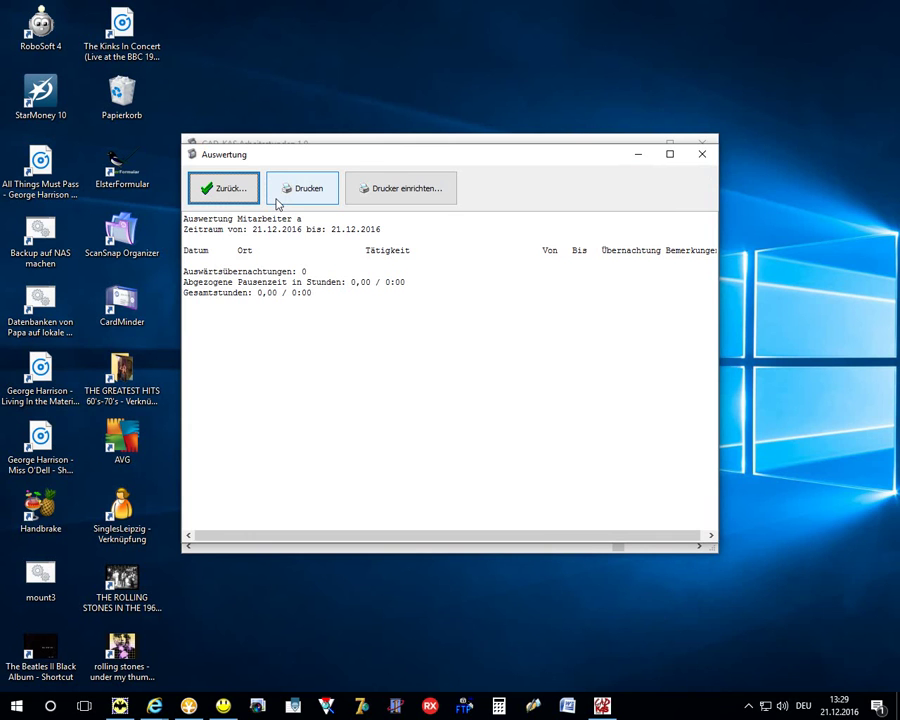
left_click(235, 188)
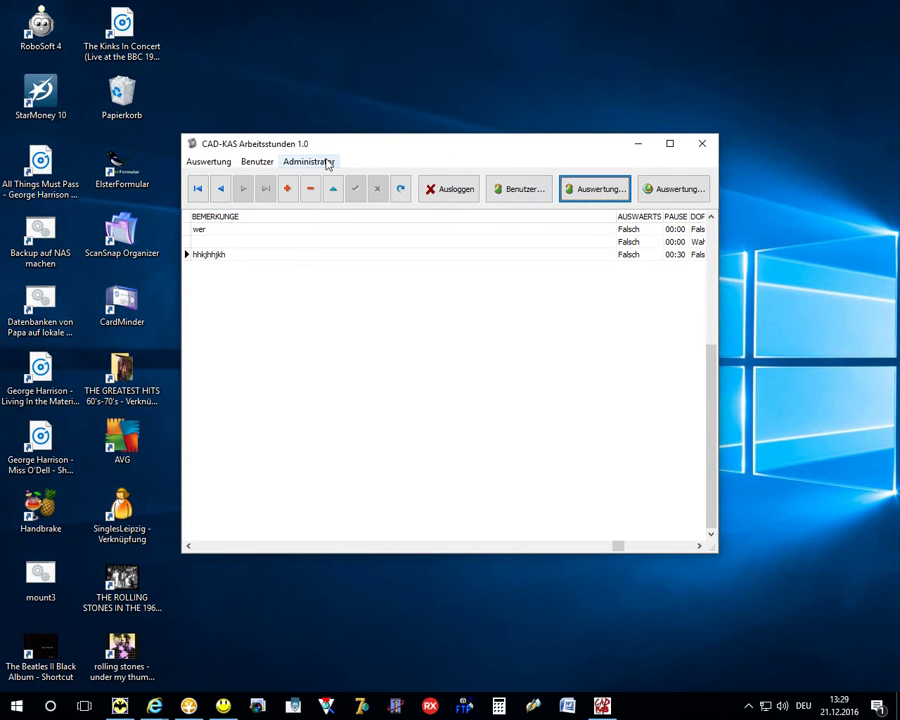
Step: Switch the location default texts to fixed entries and define Leipzig and Markranstädt as the locations
left_click(222, 162)
left_click(287, 164)
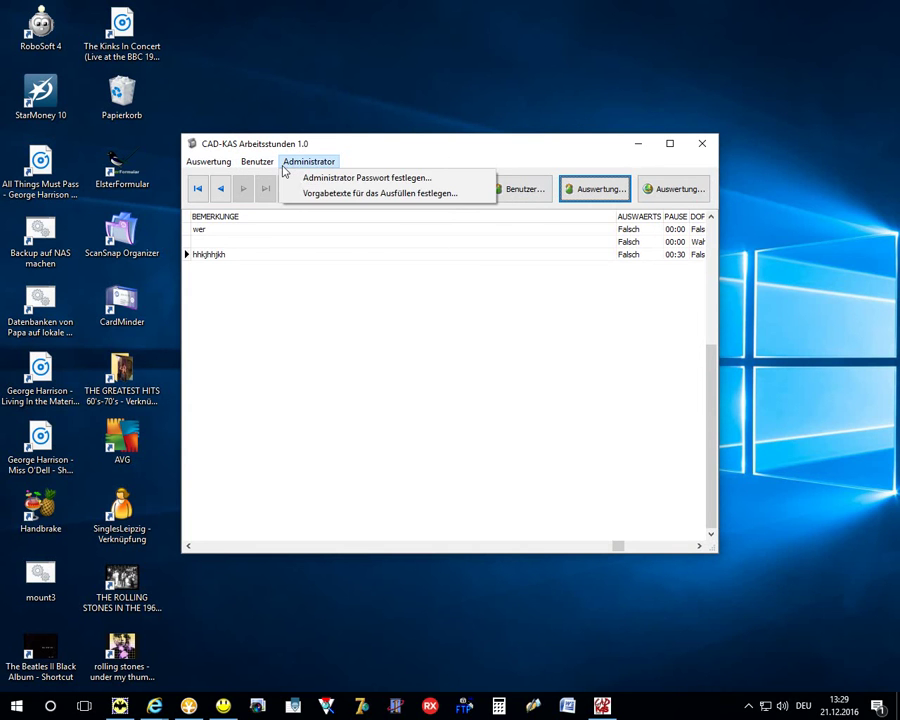
left_click(451, 195)
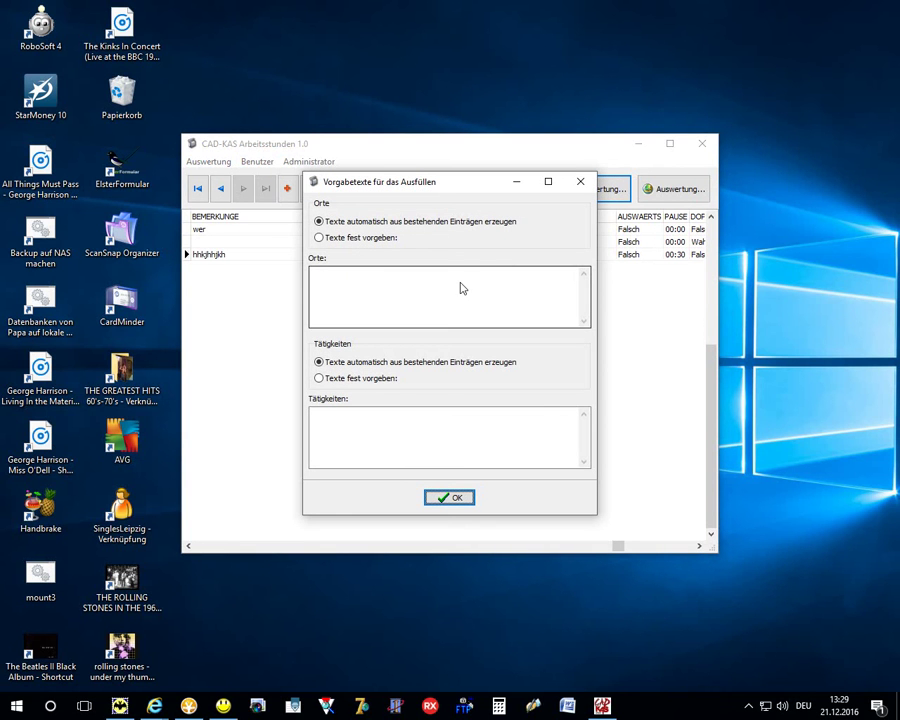
left_click(339, 238)
left_click(350, 285)
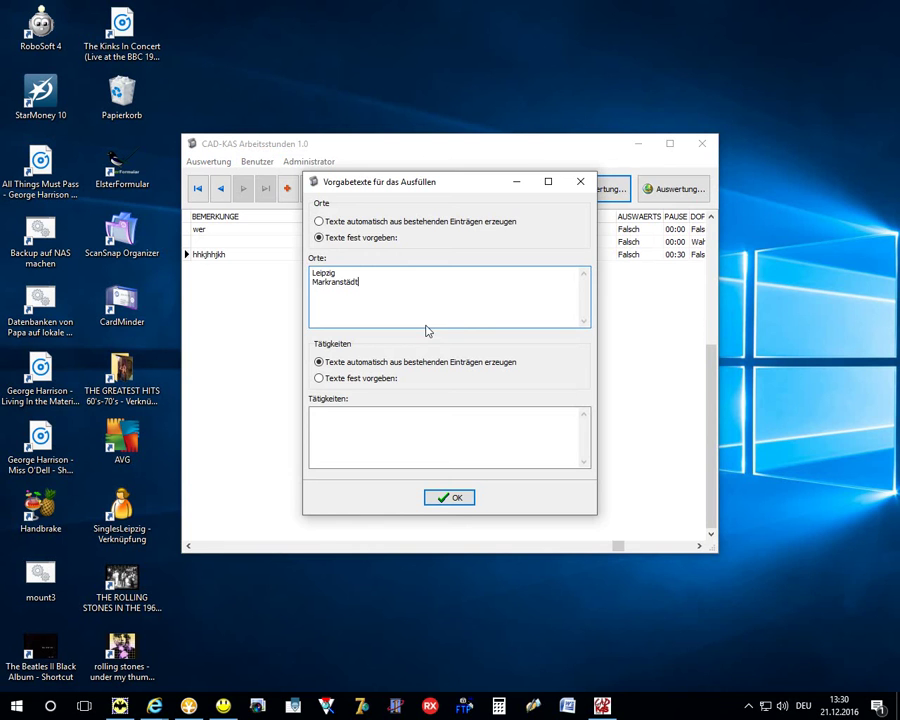
left_click(448, 498)
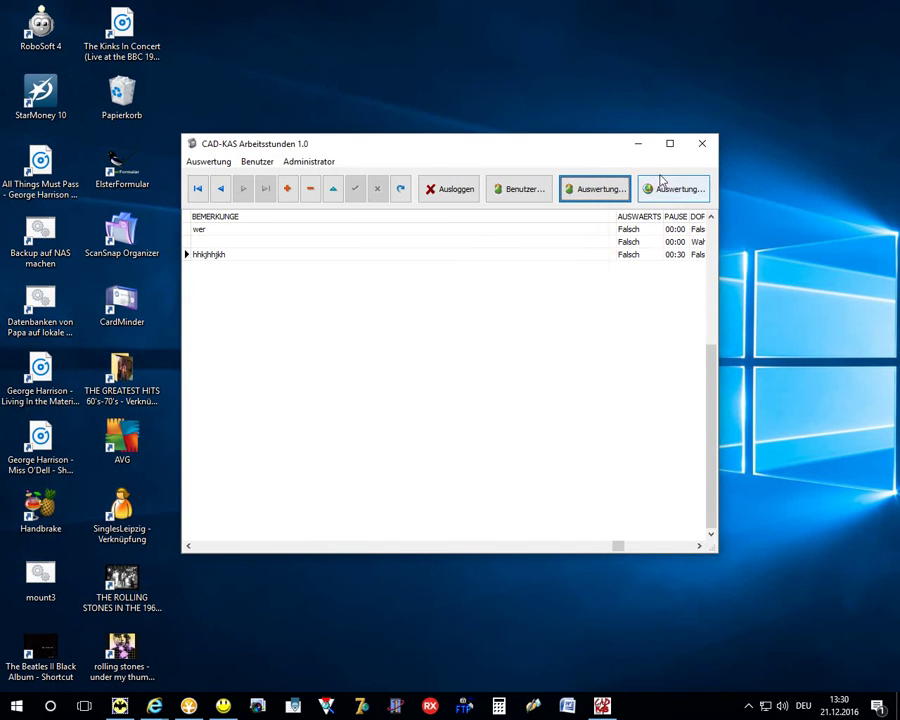
Step: Log out of the administrator view and log in as user a
left_click(511, 189)
type("a")
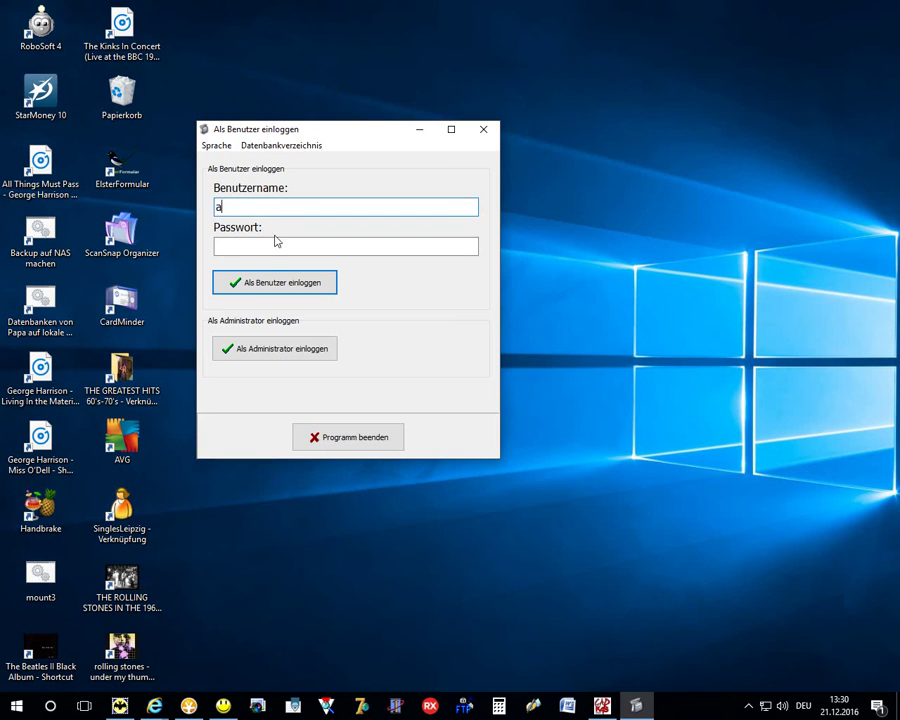
left_click(283, 282)
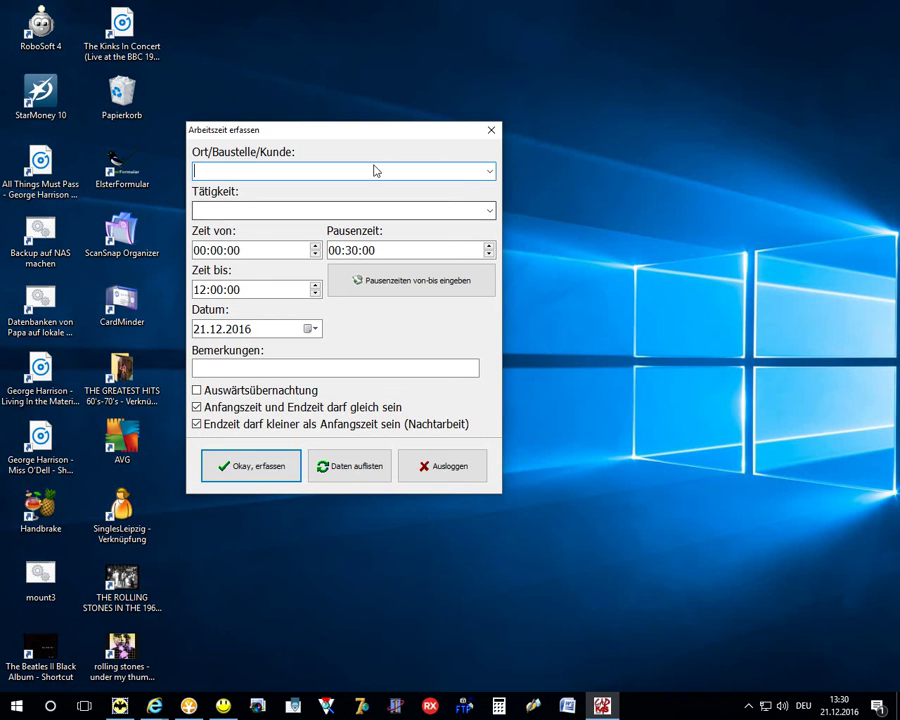
Step: Try the preset locations in the work time entry form, ending on Markranstädt
left_click(490, 171)
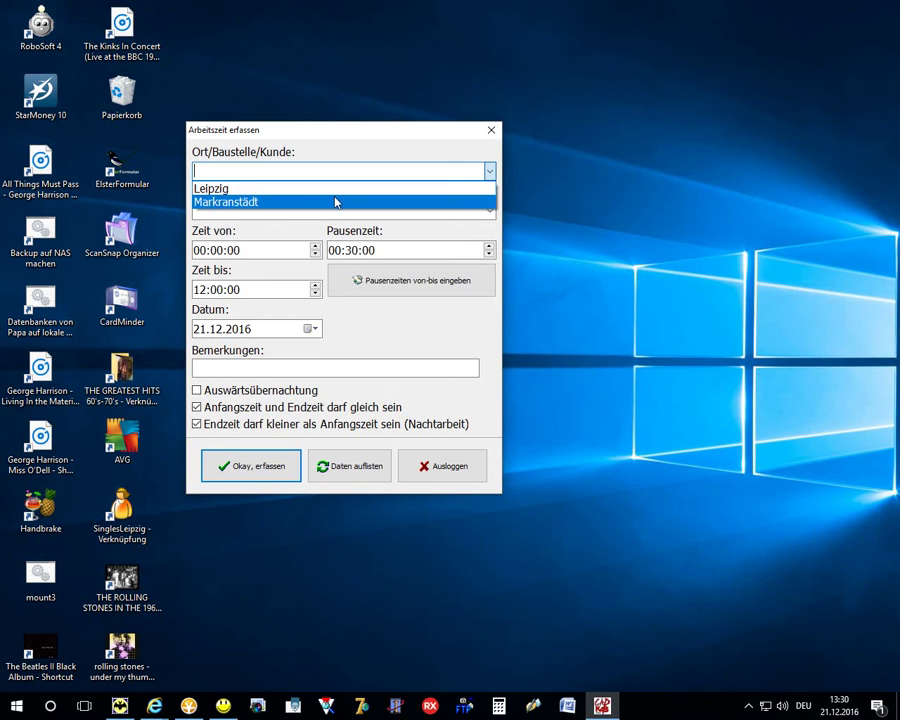
left_click(330, 190)
left_click(458, 178)
left_click(415, 204)
Step: Examine the activity suggestions in the entry form without picking one, and log out without recording an entry
left_click(490, 210)
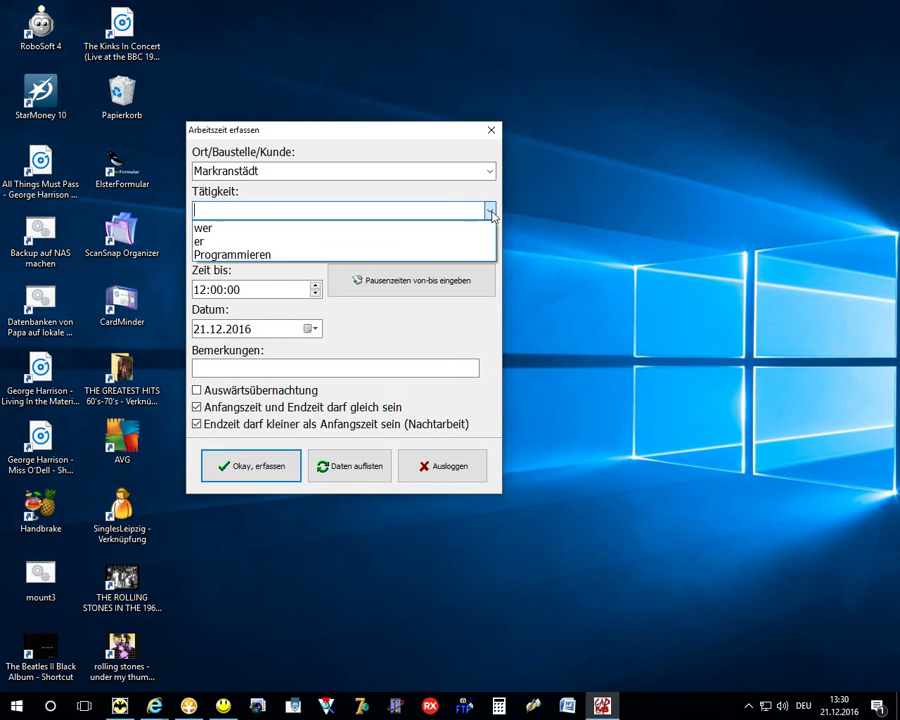
left_click(490, 210)
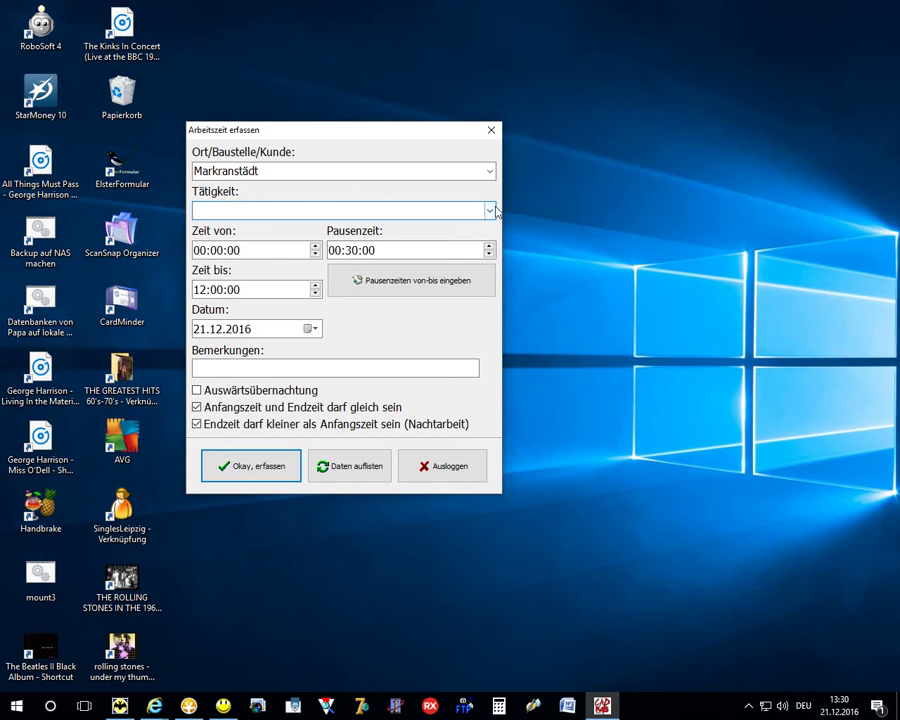
left_click(490, 210)
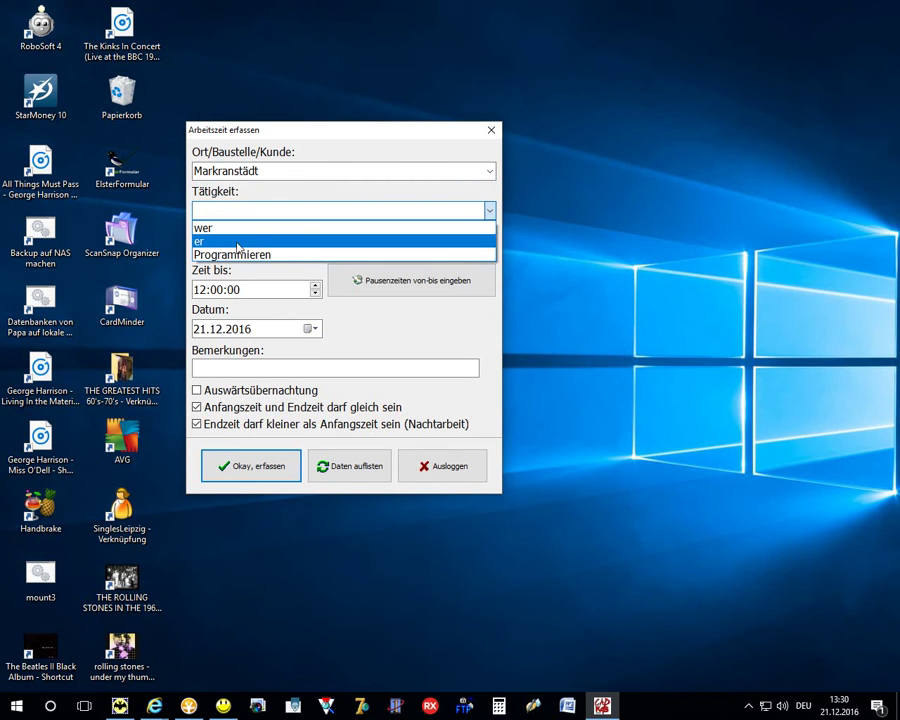
left_click(428, 337)
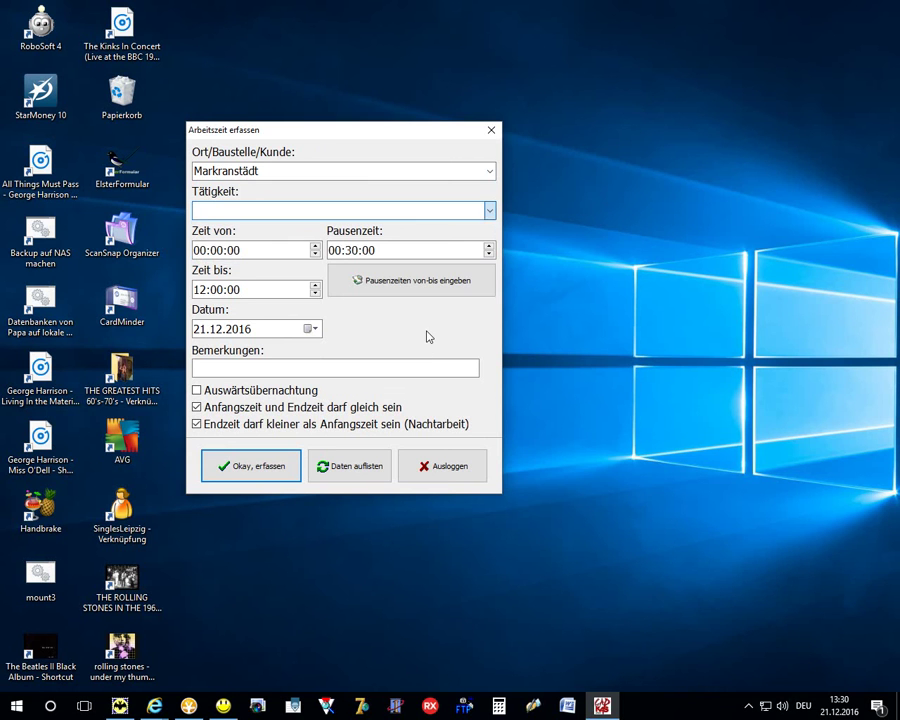
left_click(443, 470)
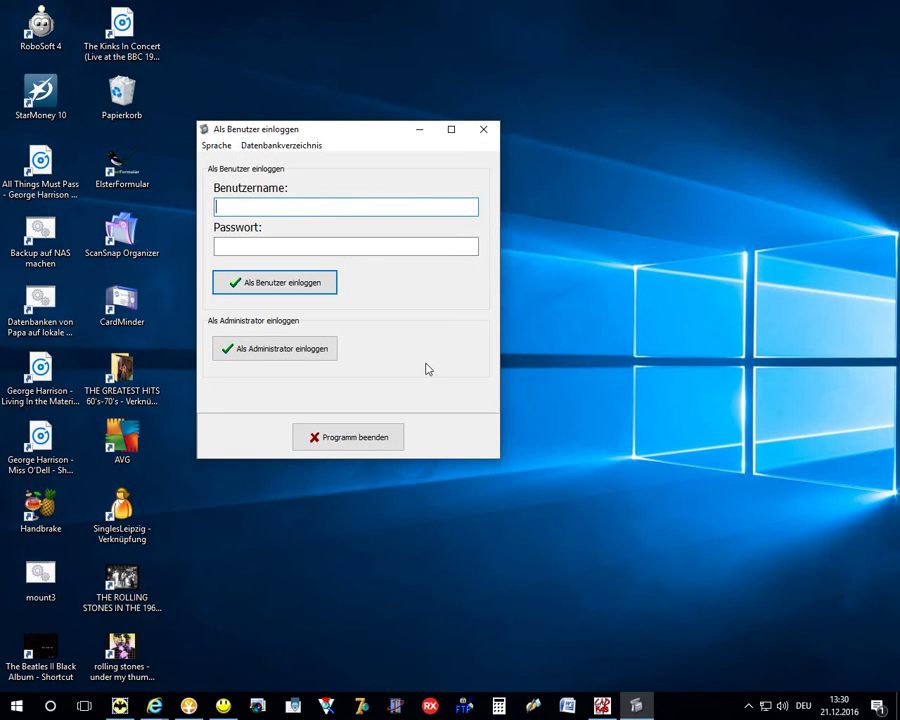